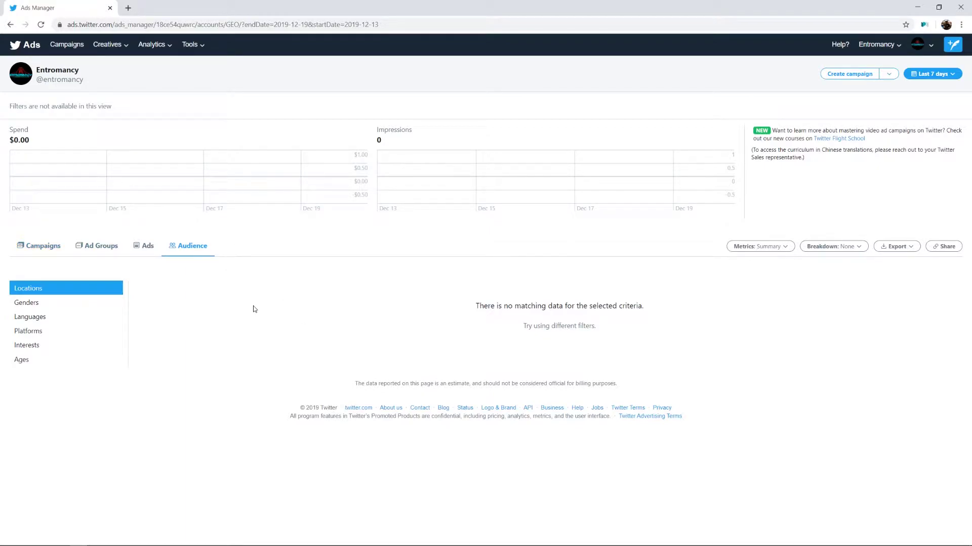
# Step: Create a campaign with the Website clicks or conversions objective and name it "Sample Campaign"
pyautogui.click(868, 75)
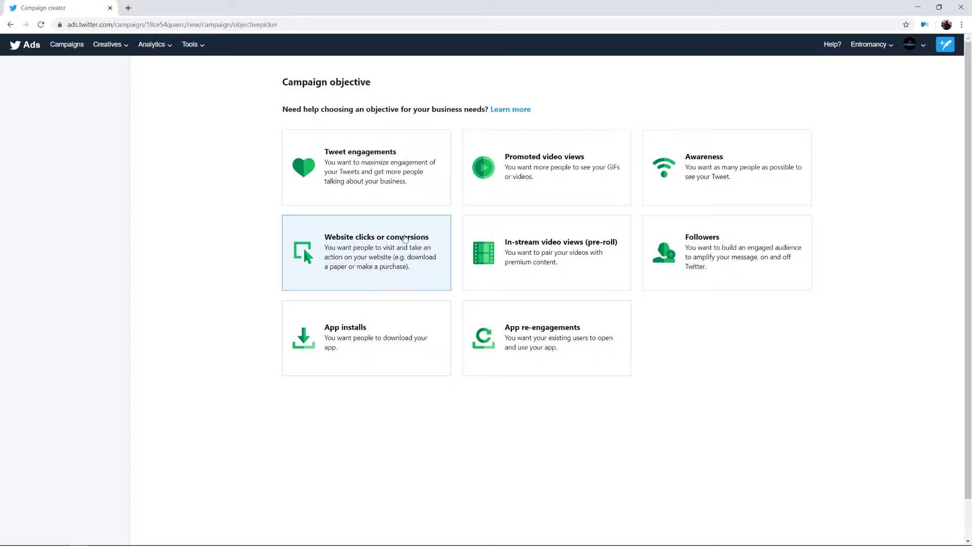
pyautogui.click(405, 238)
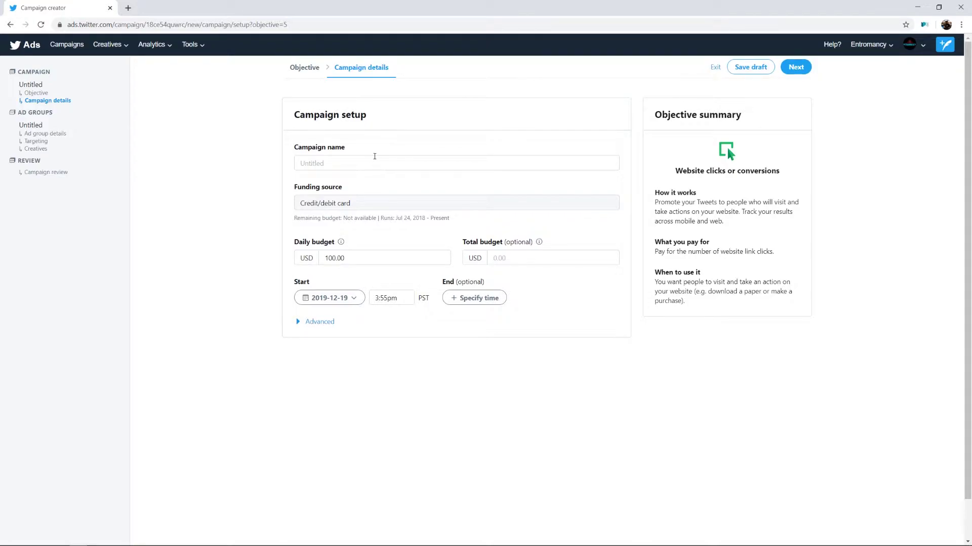
pyautogui.click(411, 165)
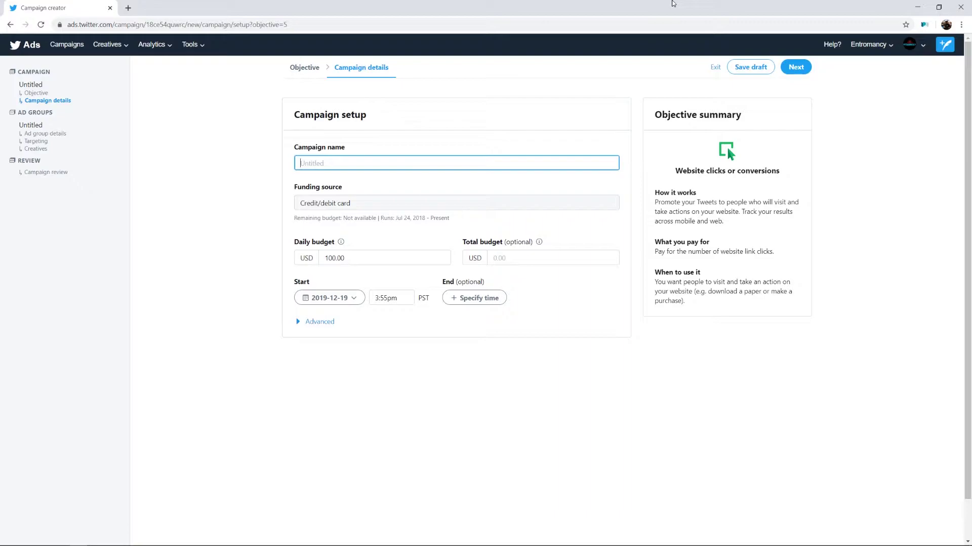
pyautogui.write('Sample Campaign')
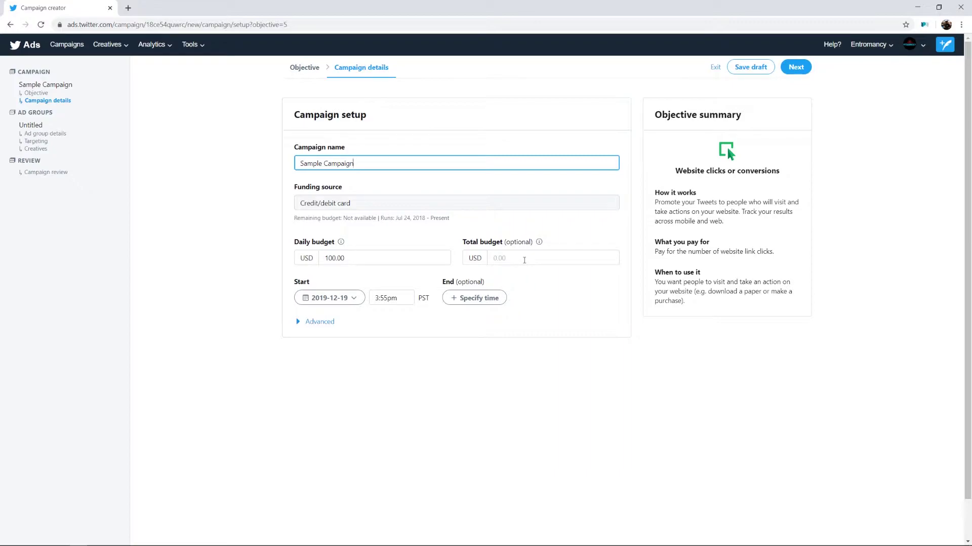
# Step: Set the campaign's daily budget to 5.00 USD and its end to 2020-01-14 at 11:59pm
pyautogui.moveTo(393, 255); pyautogui.dragTo(320, 247)
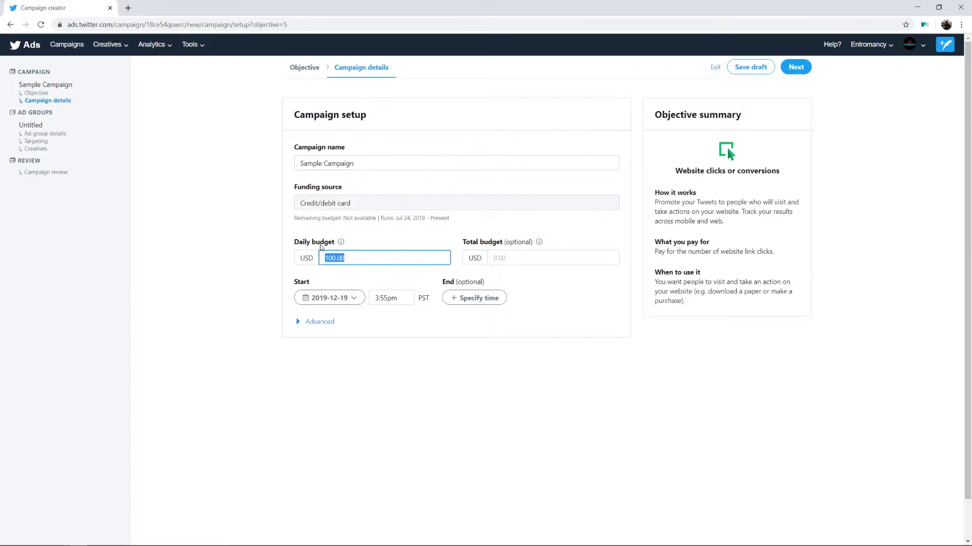
pyautogui.write('5.00')
pyautogui.press('Tab')
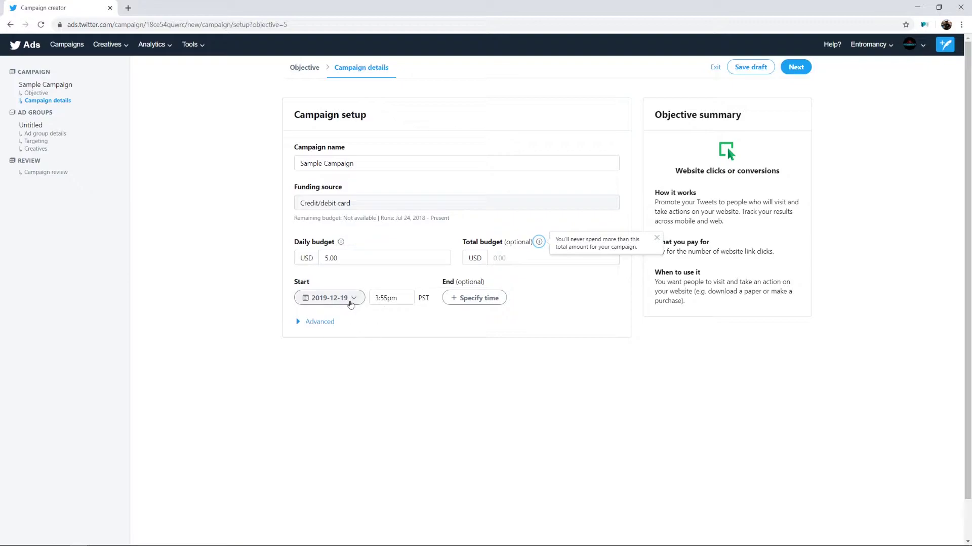
pyautogui.click(453, 303)
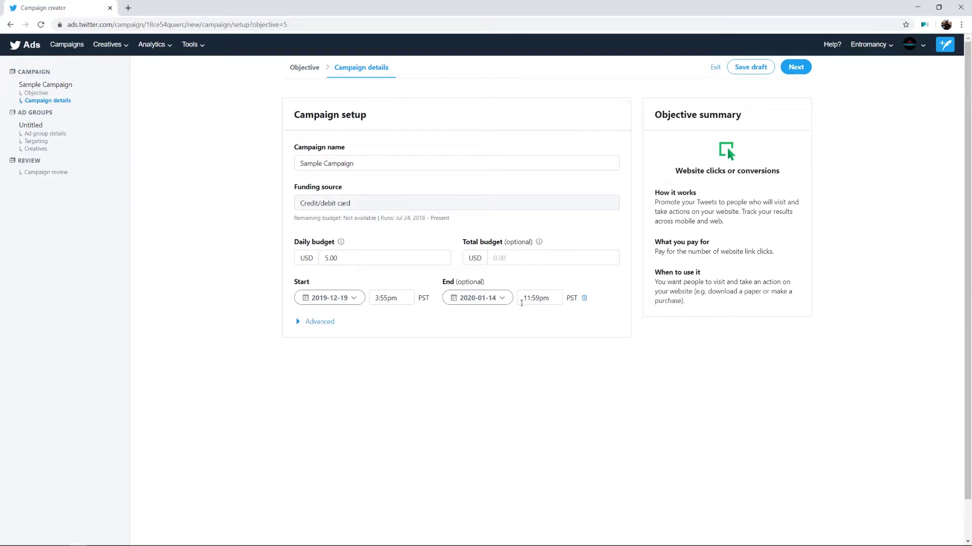
# Step: Read the explanations of Standard and Accelerated pacing, keep Standard, and continue to the ad group details
pyautogui.click(325, 323)
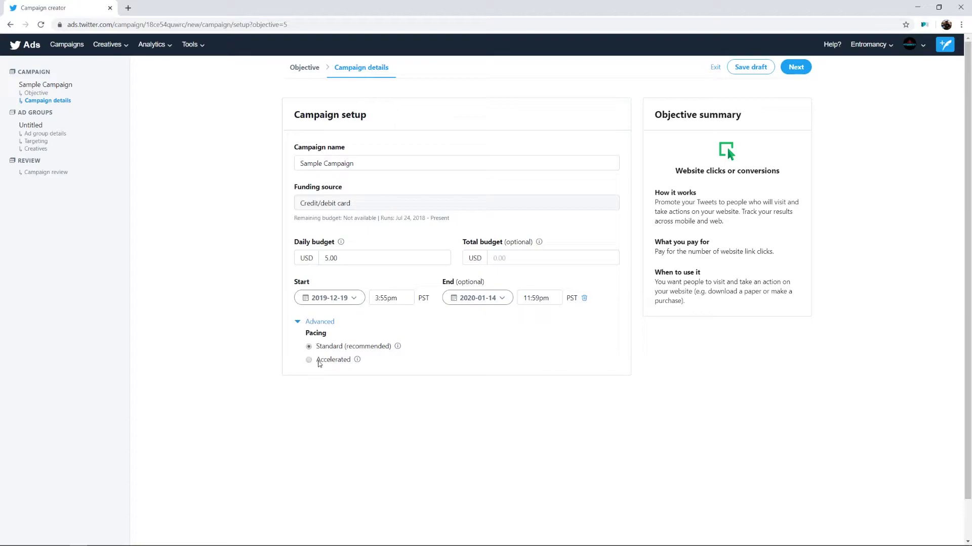
pyautogui.click(398, 347)
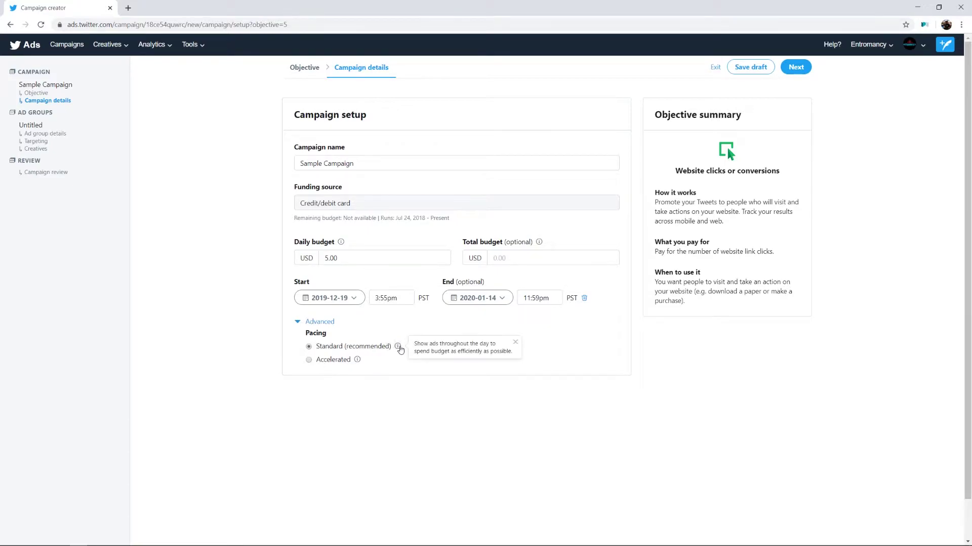
pyautogui.click(358, 360)
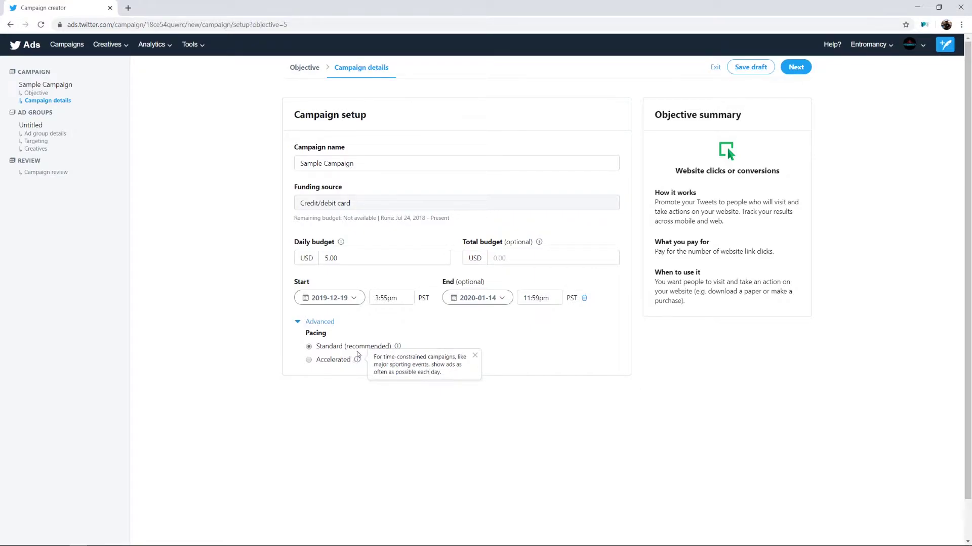
pyautogui.click(475, 356)
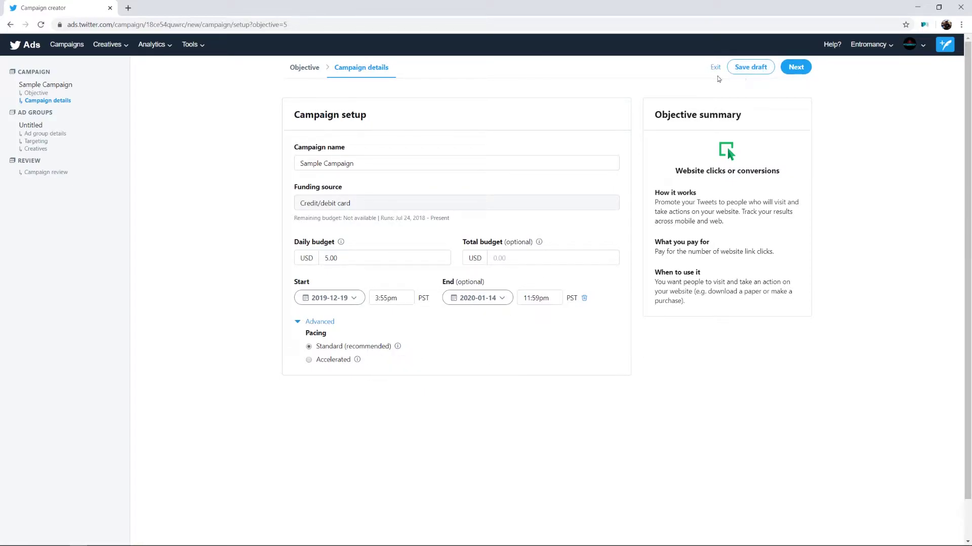
pyautogui.click(786, 72)
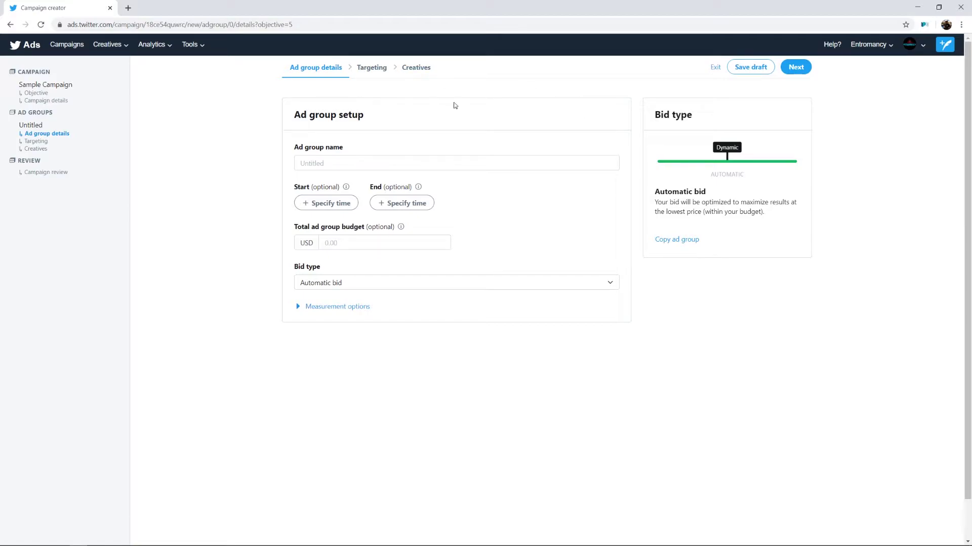
# Step: Name the ad group "RPG Audience Members", leaving Automatic bid and the measurement options as they are, and continue to targeting
pyautogui.click(483, 158)
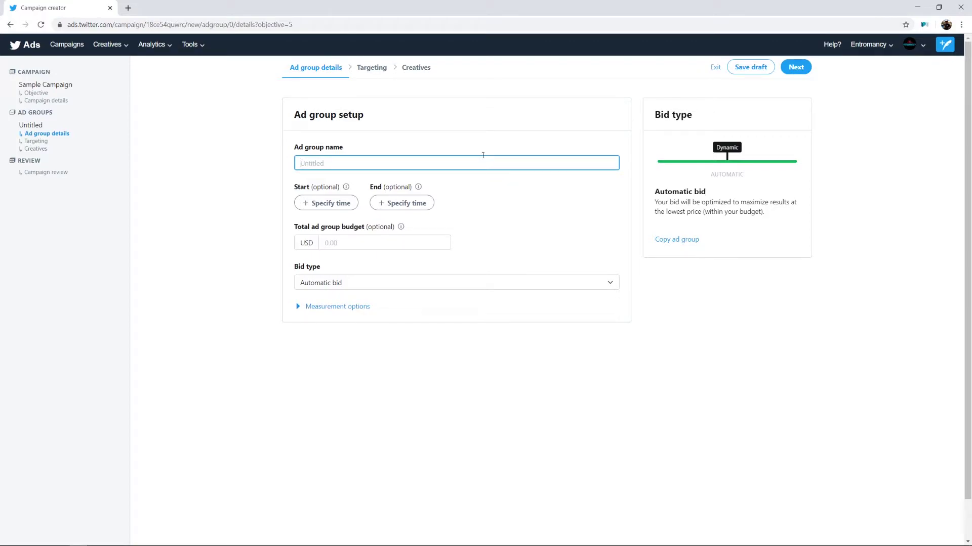
pyautogui.write('RPG Audience Members')
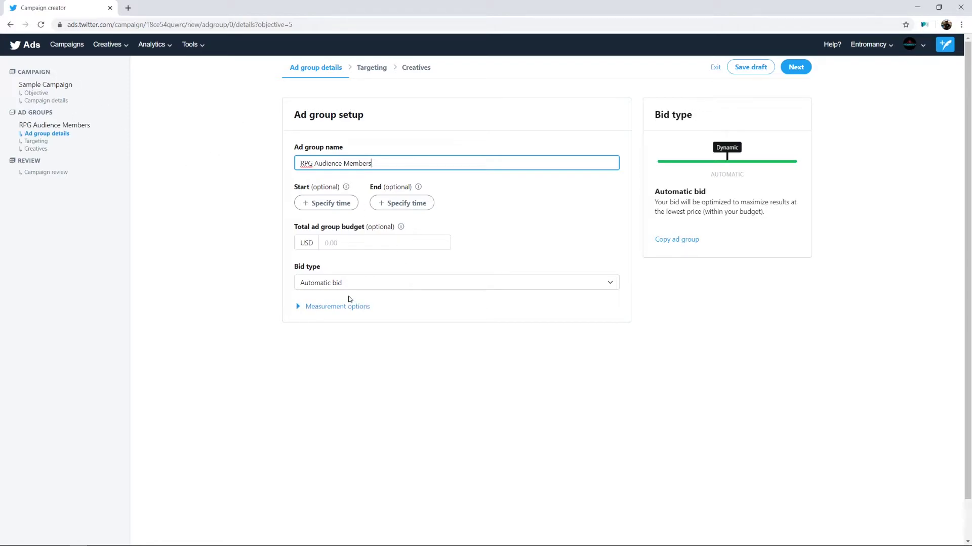
pyautogui.click(359, 285)
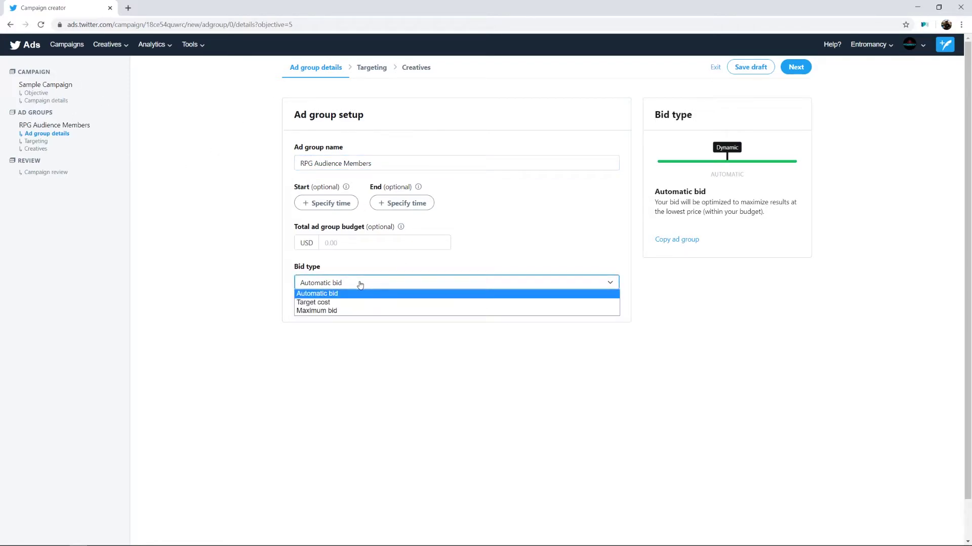
pyautogui.click(268, 268)
pyautogui.click(322, 307)
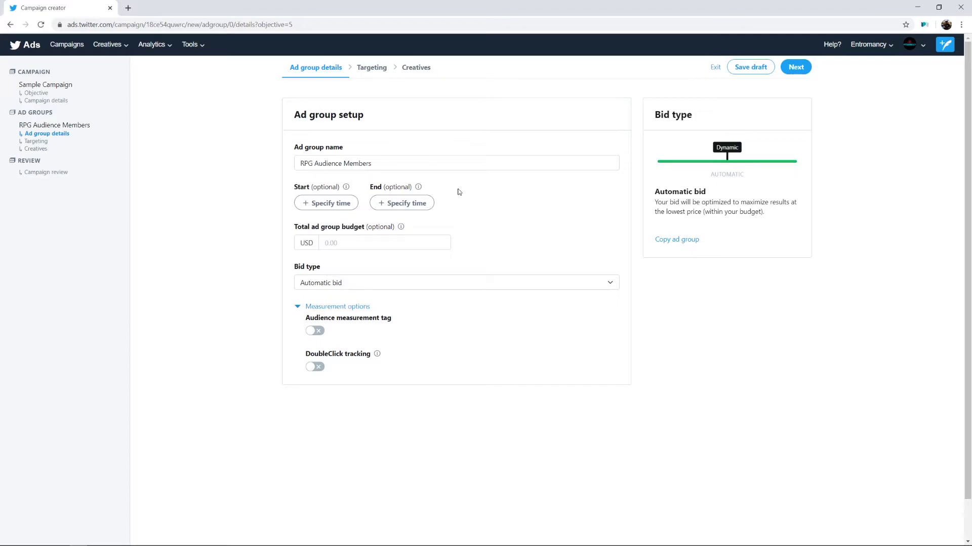
pyautogui.click(797, 62)
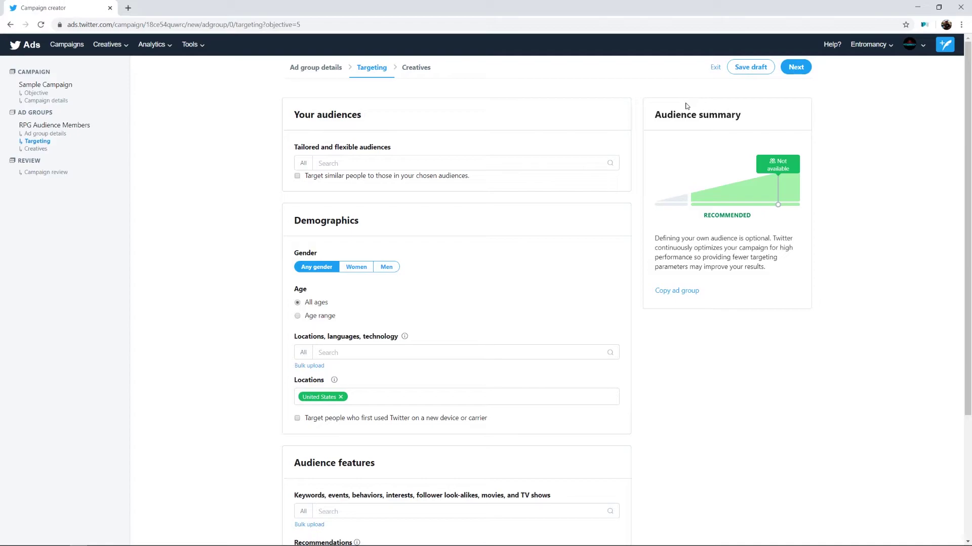
# Step: Check the tailored and flexible audience types, and limit the targeted age range to 13 and up
pyautogui.click(425, 161)
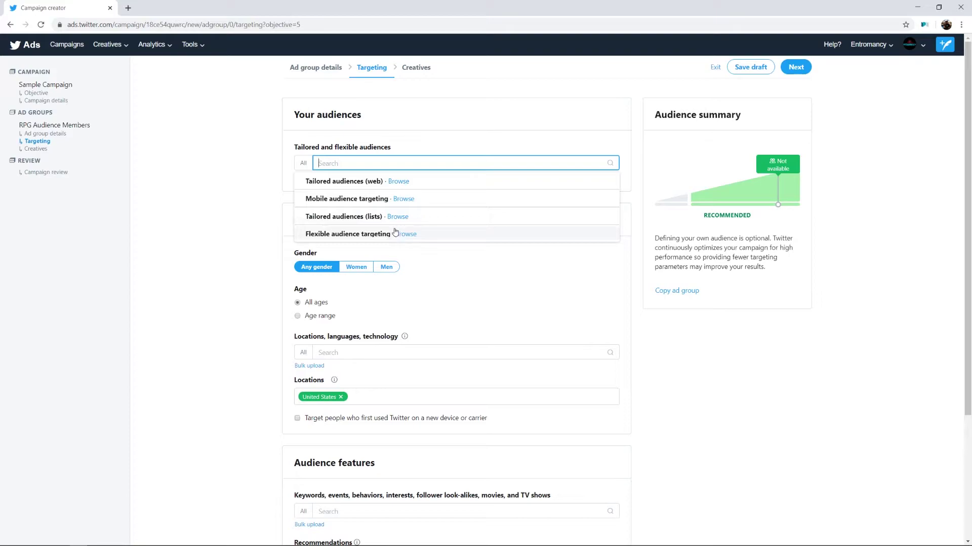
pyautogui.click(184, 159)
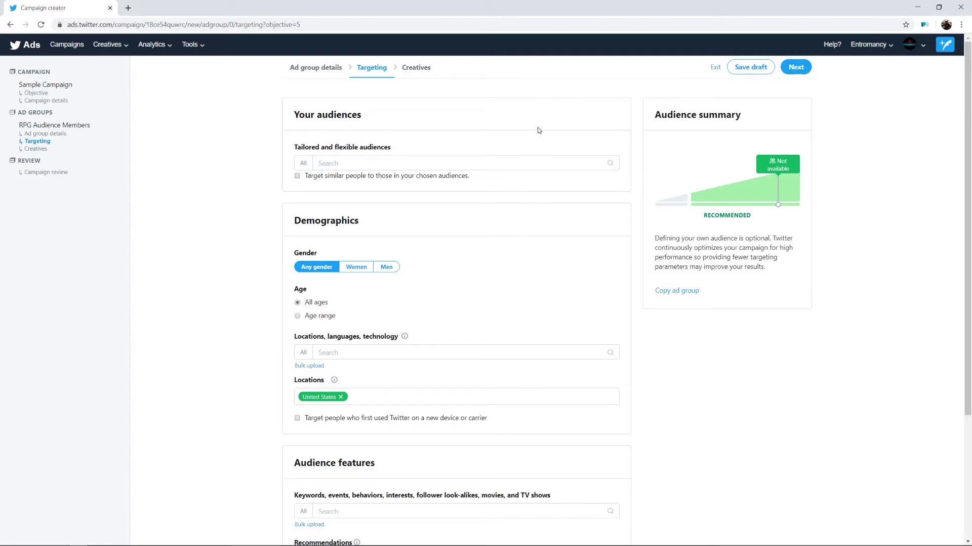
pyautogui.scroll(-2, 527, 166)
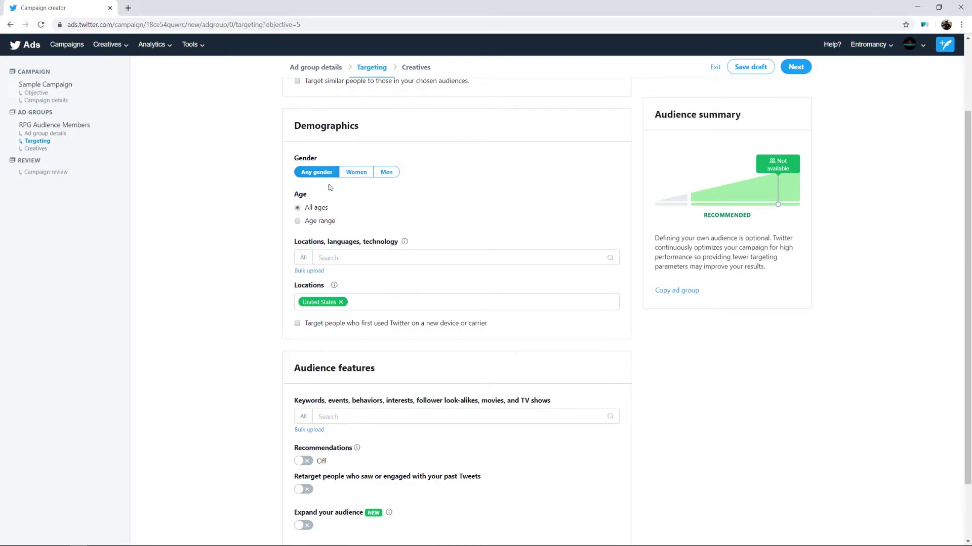
pyautogui.scroll(-1, 328, 185)
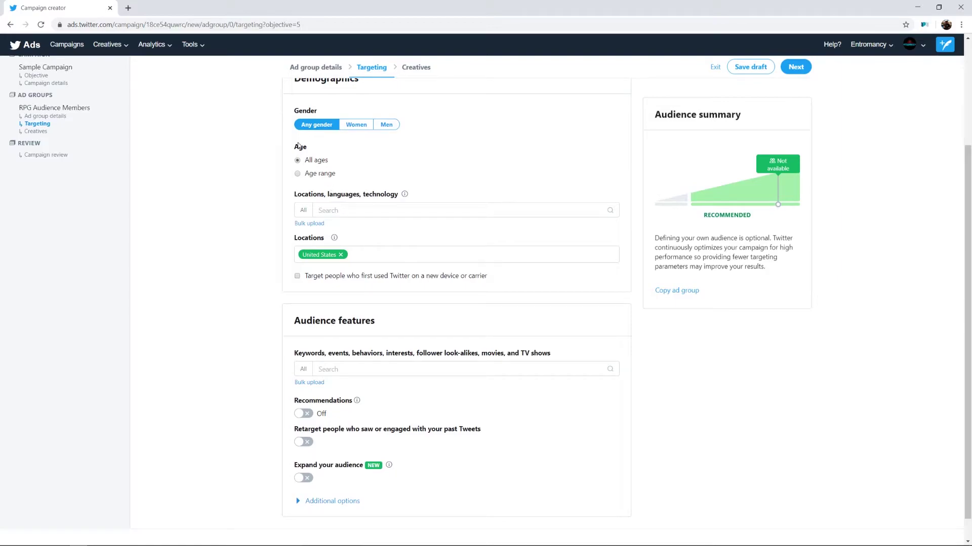
pyautogui.click(330, 175)
pyautogui.click(344, 188)
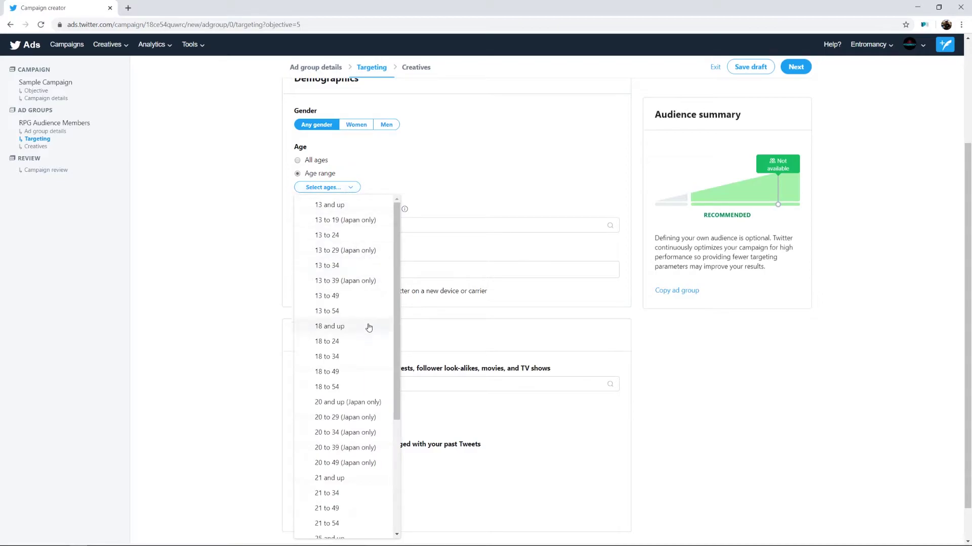
pyautogui.click(354, 205)
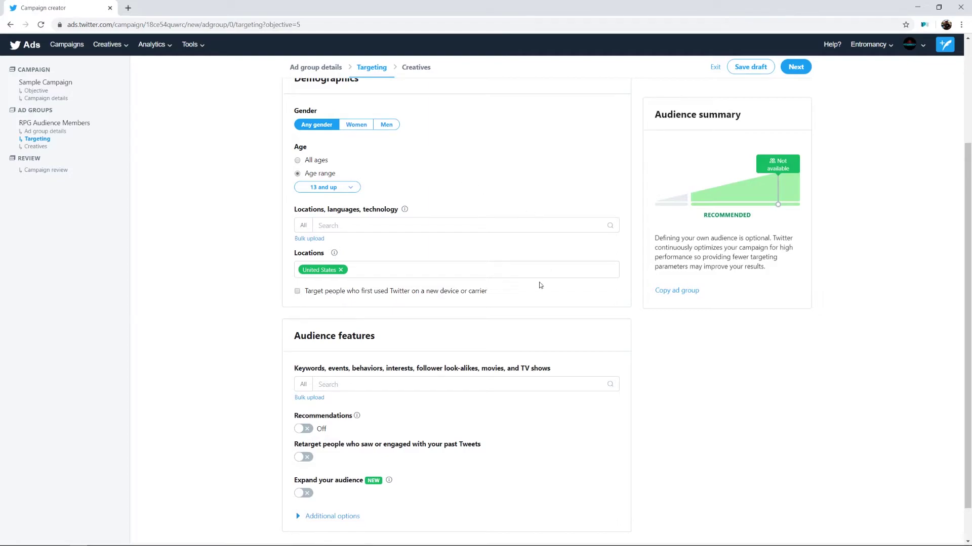
# Step: Search for "united king" in the demographics and add the country United Kingdom to the targeted locations
pyautogui.click(499, 226)
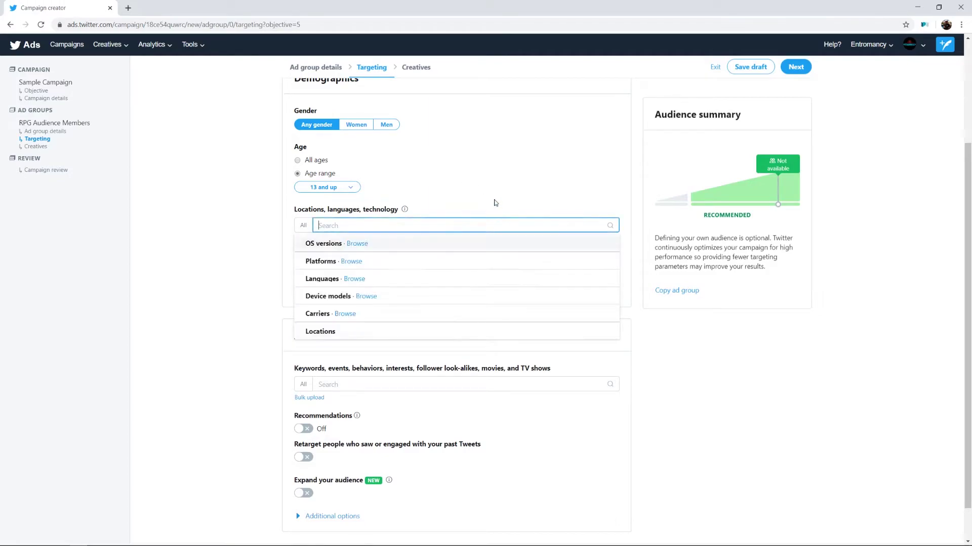
pyautogui.write('united kin')
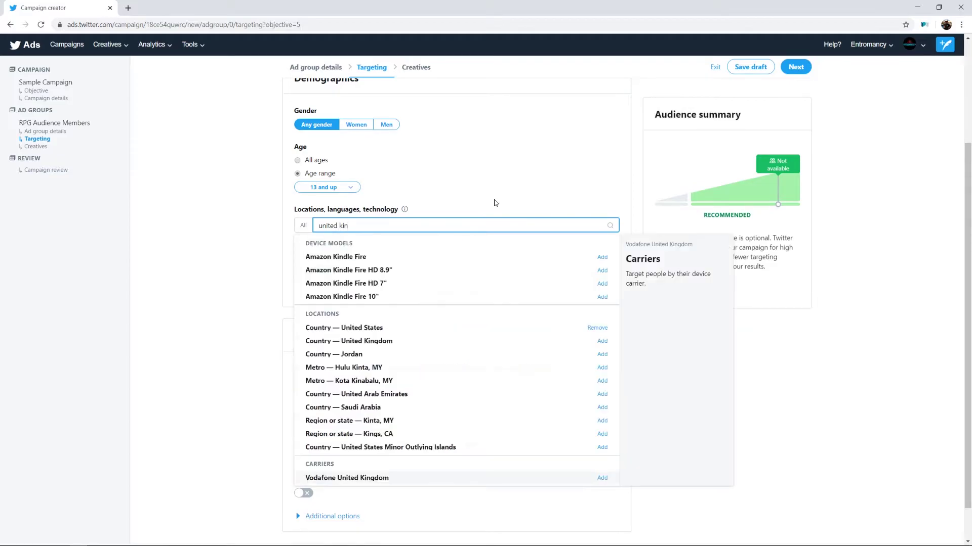
pyautogui.write('g')
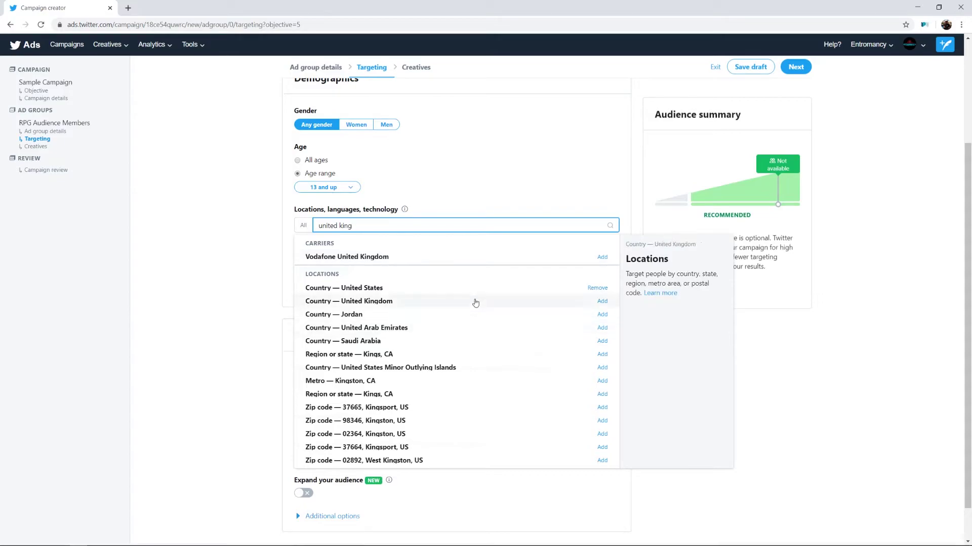
pyautogui.click(582, 301)
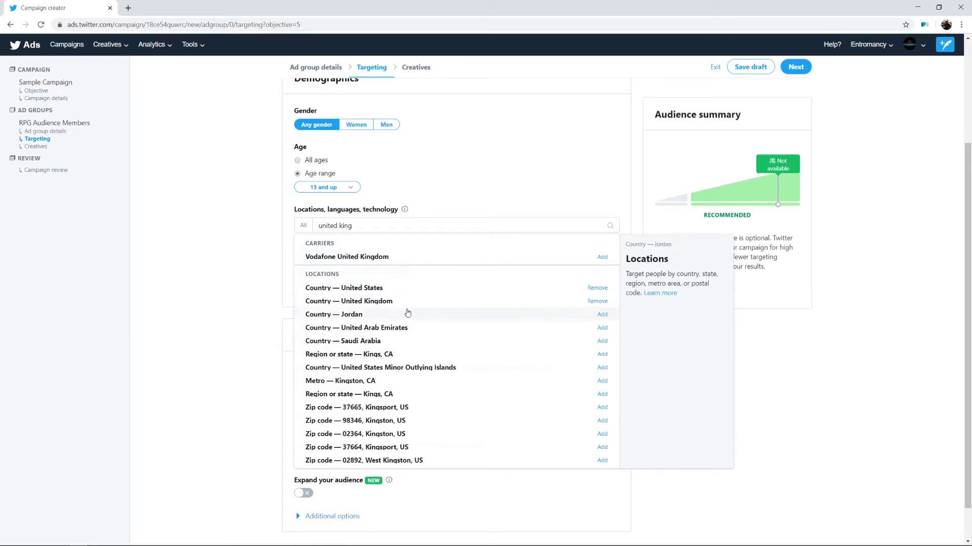
pyautogui.click(217, 282)
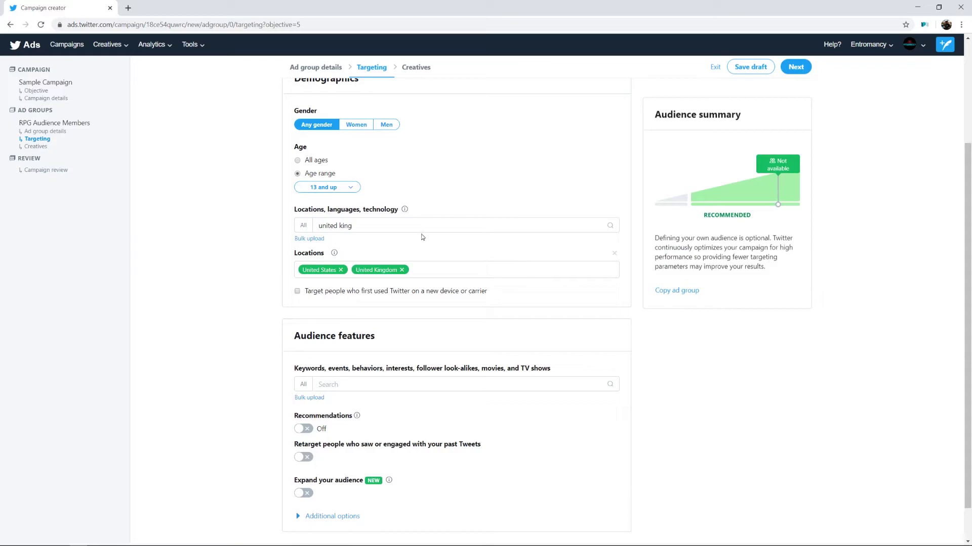
# Step: Search for "spanish" in the demographics and add Spanish (es) as a targeted language
pyautogui.scroll(-1, 849, 248)
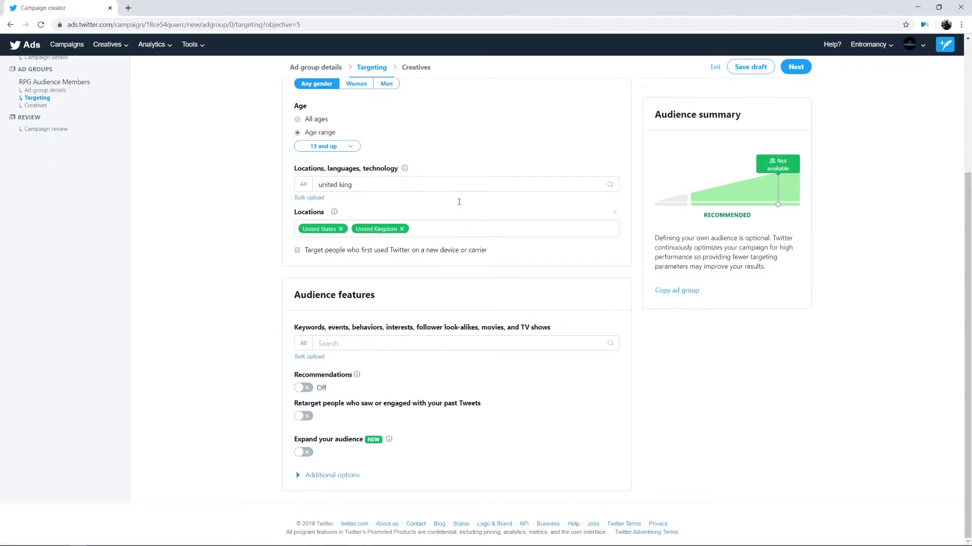
pyautogui.moveTo(449, 188); pyautogui.dragTo(248, 190)
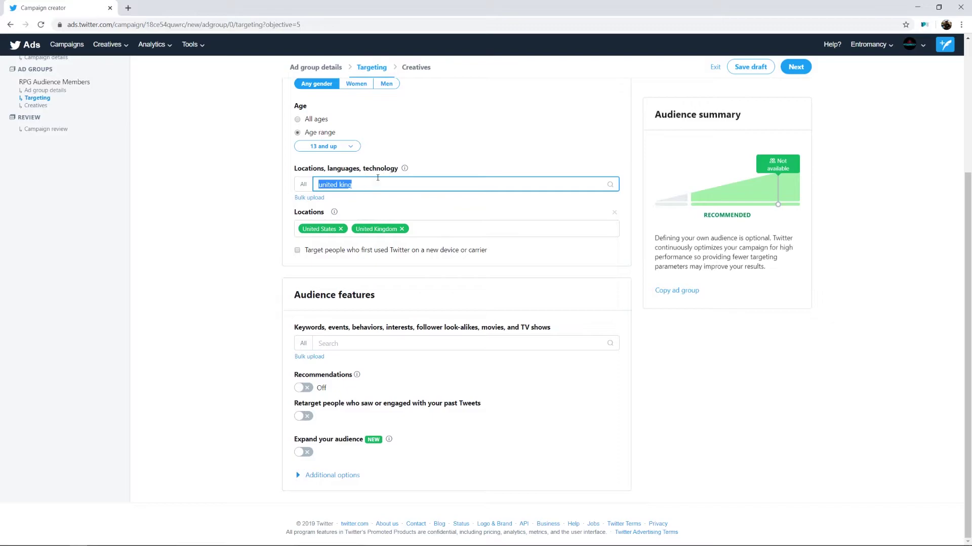
pyautogui.write('spanish')
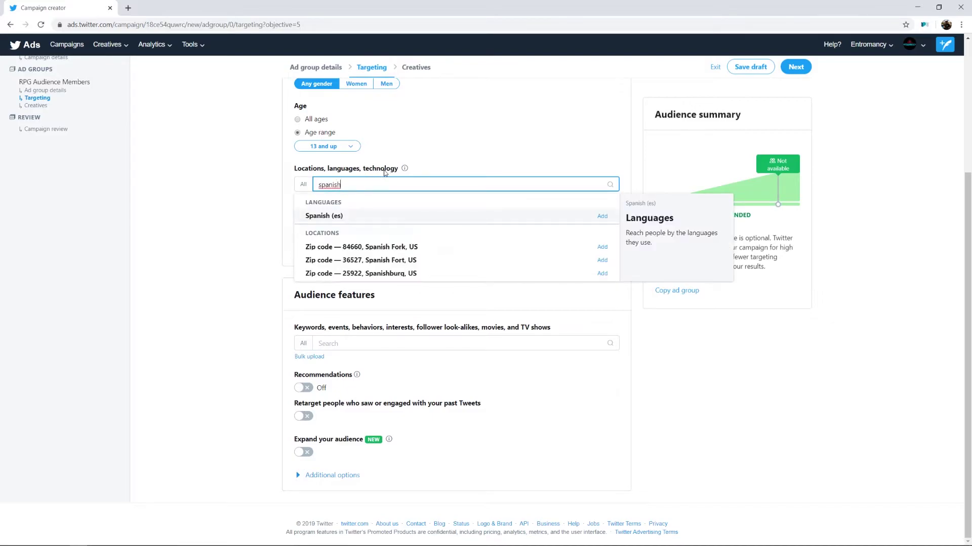
pyautogui.click(602, 216)
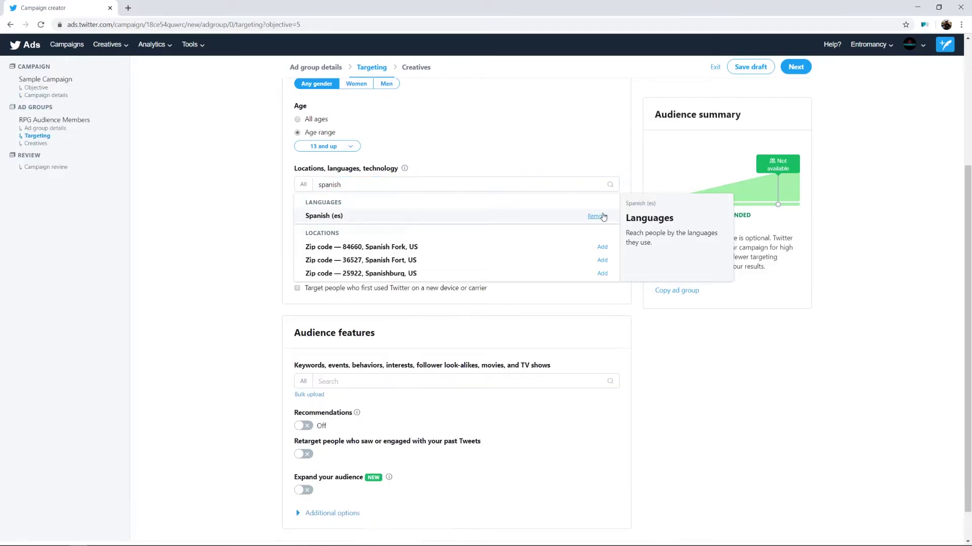
pyautogui.click(870, 492)
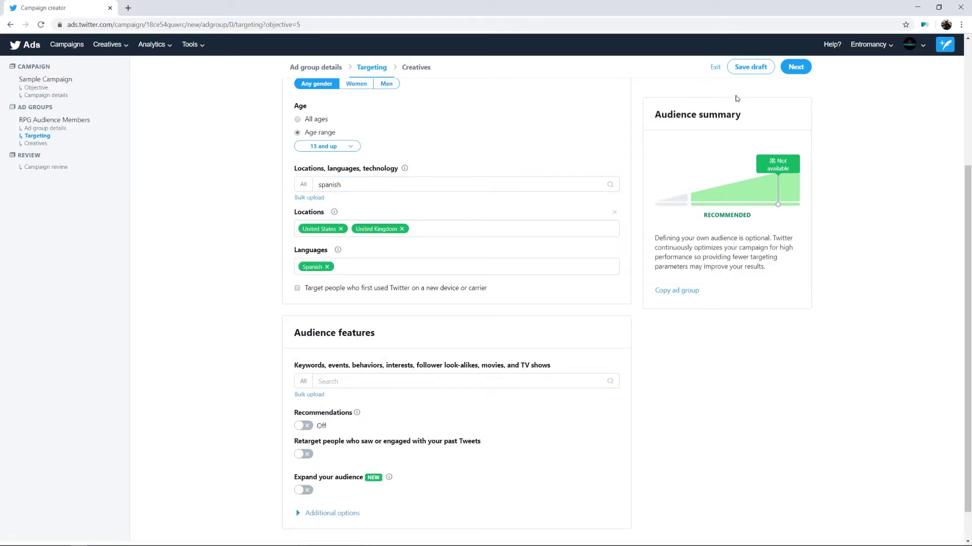
# Step: Search the audience features for "roleplayin" and add the interest Gaming — Roleplaying games
pyautogui.scroll(-1, 342, 282)
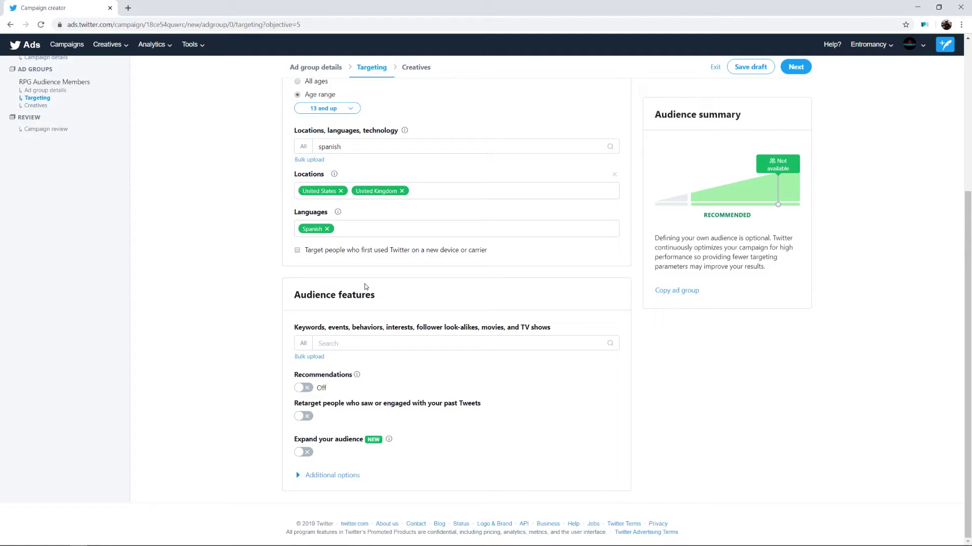
pyautogui.click(400, 343)
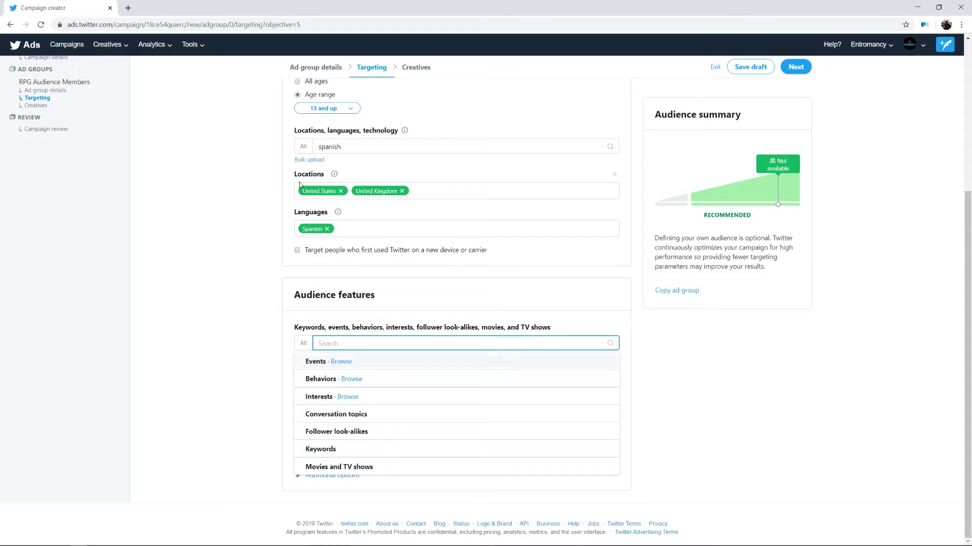
pyautogui.write('roleplayin')
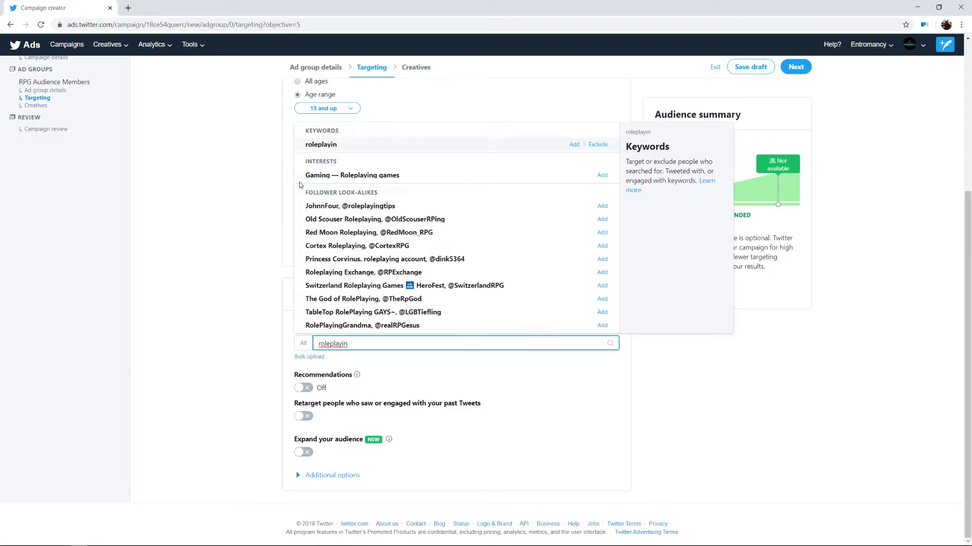
pyautogui.click(601, 175)
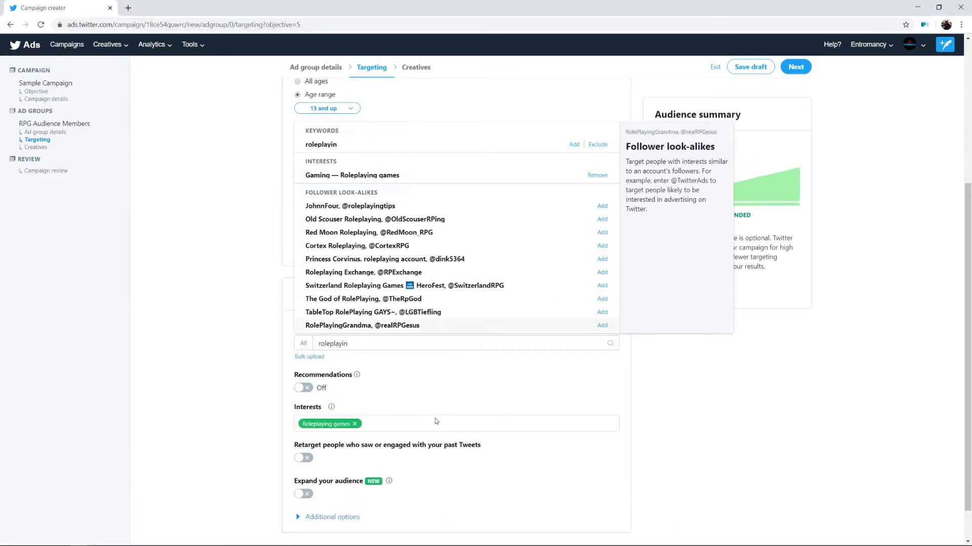
# Step: Search the audience features for "rpg" and for "dungeons and"
pyautogui.doubleClick(421, 340)
pyautogui.write('rpg')
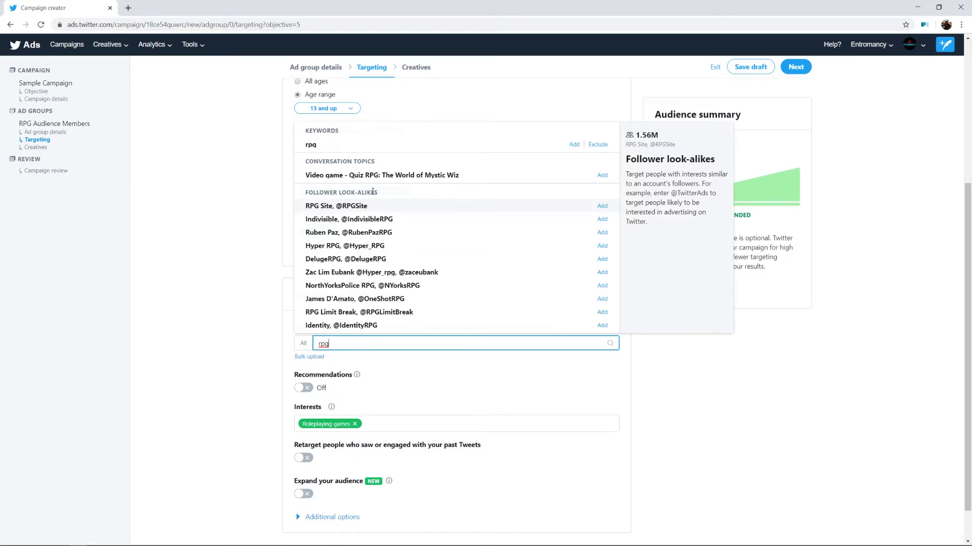
pyautogui.doubleClick(357, 341)
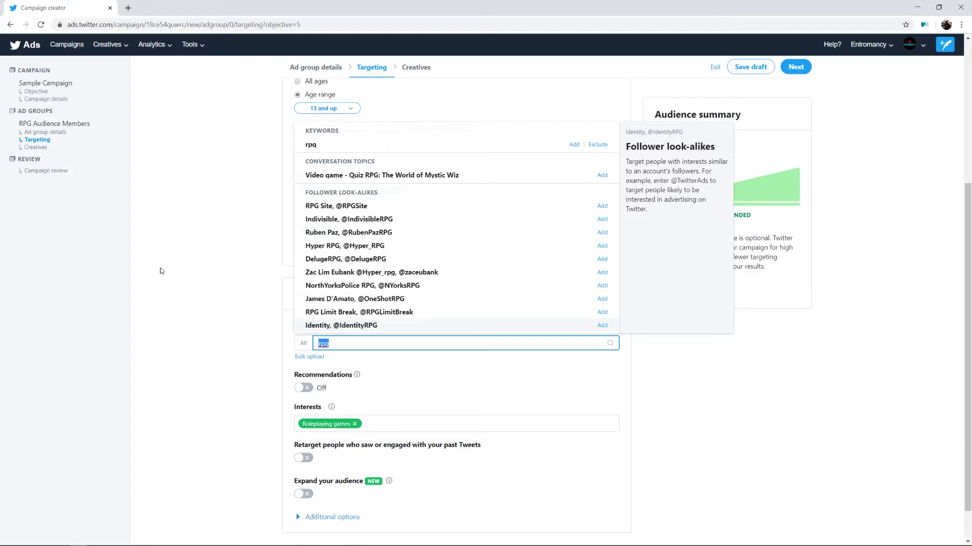
pyautogui.write('dungeons and')
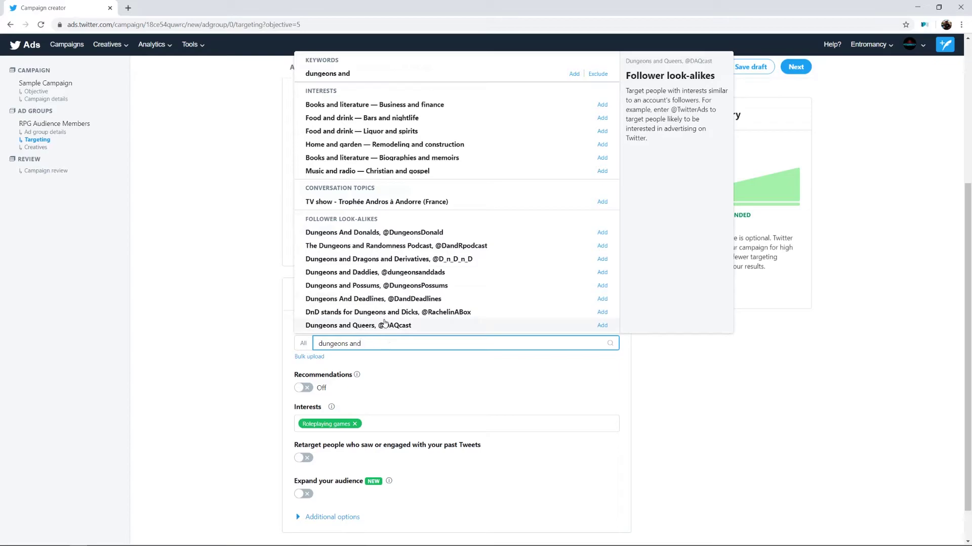
# Step: Replace the audience feature search with "d&D"
pyautogui.press('BackSpace')
pyautogui.press('BackSpace')
pyautogui.press('BackSpace')
pyautogui.press('BackSpace')
pyautogui.press('BackSpace')
pyautogui.press('BackSpace')
pyautogui.press('BackSpace')
pyautogui.press('BackSpace')
pyautogui.press('BackSpace')
pyautogui.press('BackSpace')
pyautogui.press('BackSpace')
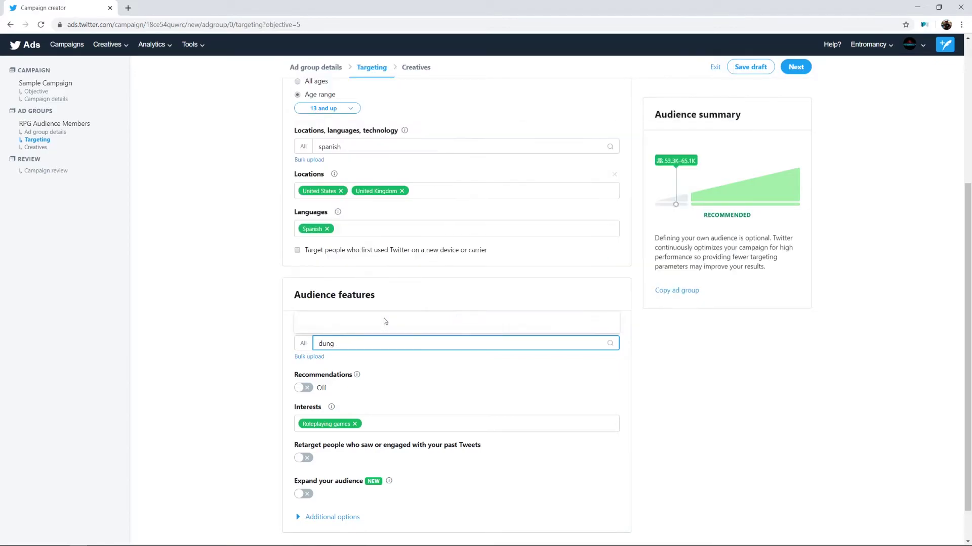
pyautogui.write('&D')
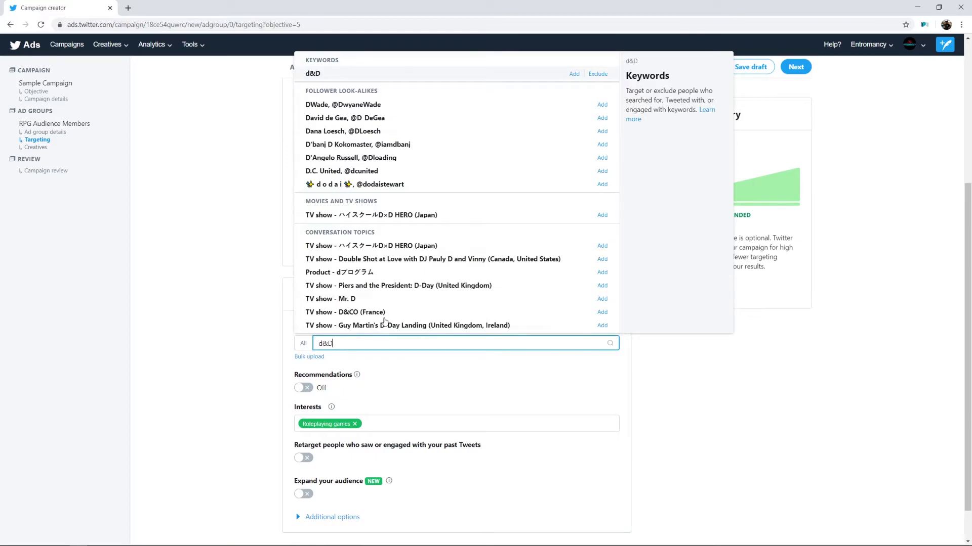
# Step: Search the audience features for "wizards" and refine the search to "wizards_dnd"
pyautogui.press('BackSpace')
pyautogui.press('BackSpace')
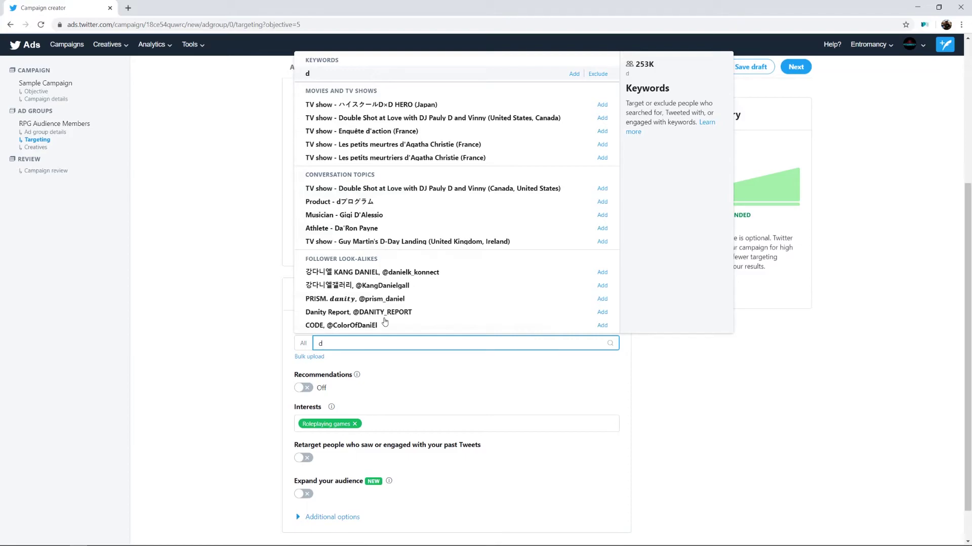
pyautogui.press('BackSpace')
pyautogui.write('wizards')
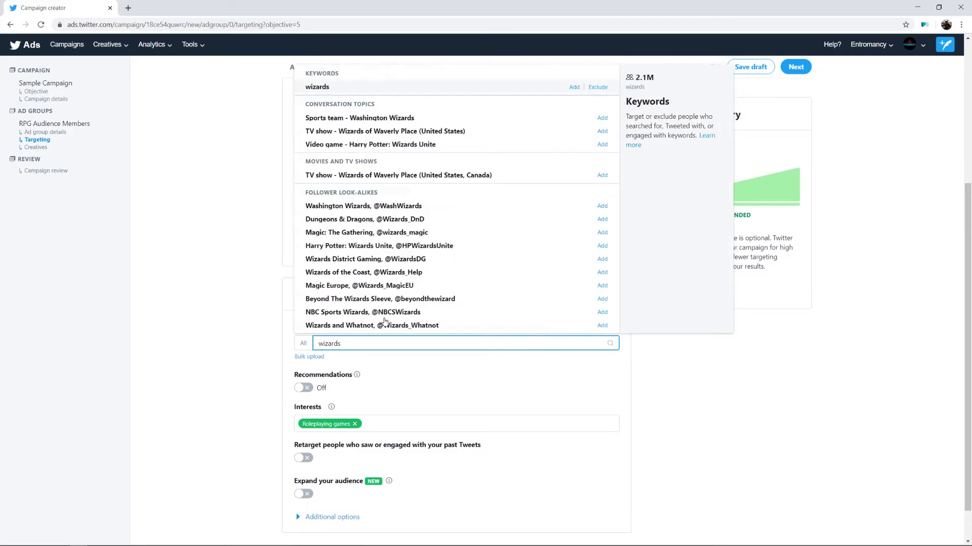
pyautogui.write('_dnd')
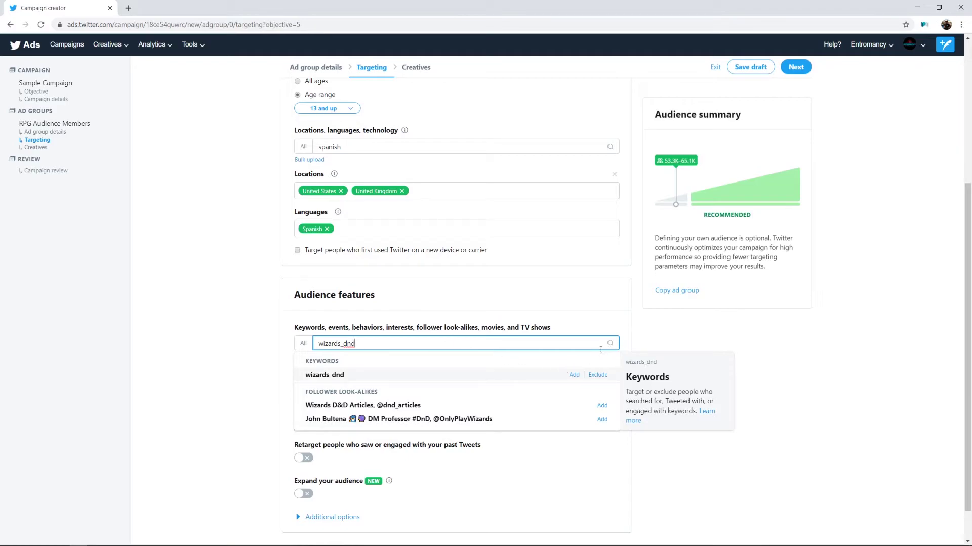
pyautogui.moveTo(582, 344); pyautogui.dragTo(130, 295)
pyautogui.write('cyberpunk')
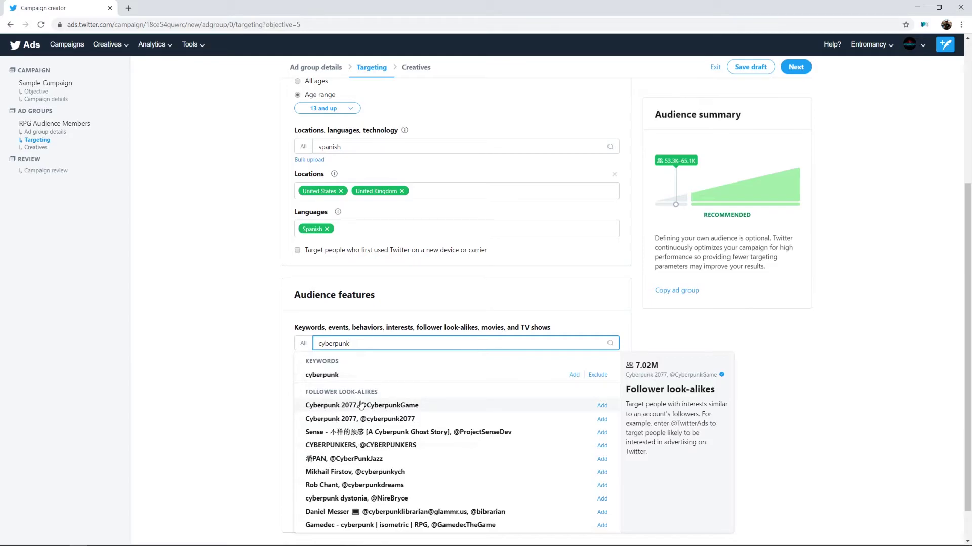
pyautogui.click(603, 408)
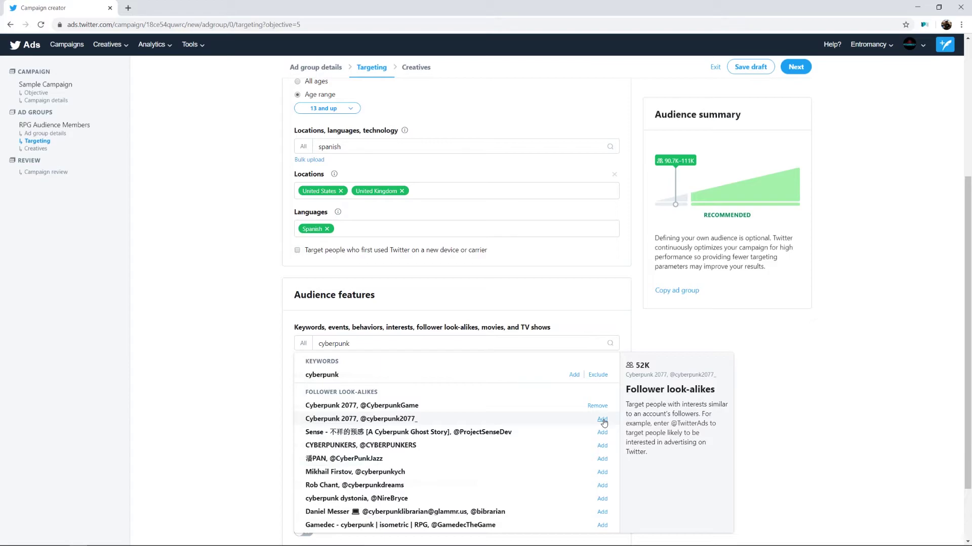
pyautogui.click(602, 420)
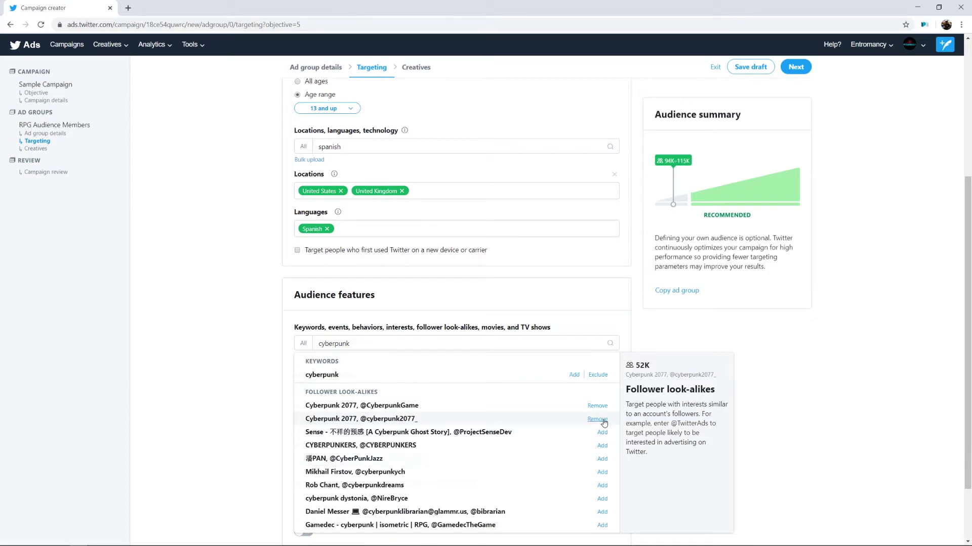
pyautogui.click(573, 375)
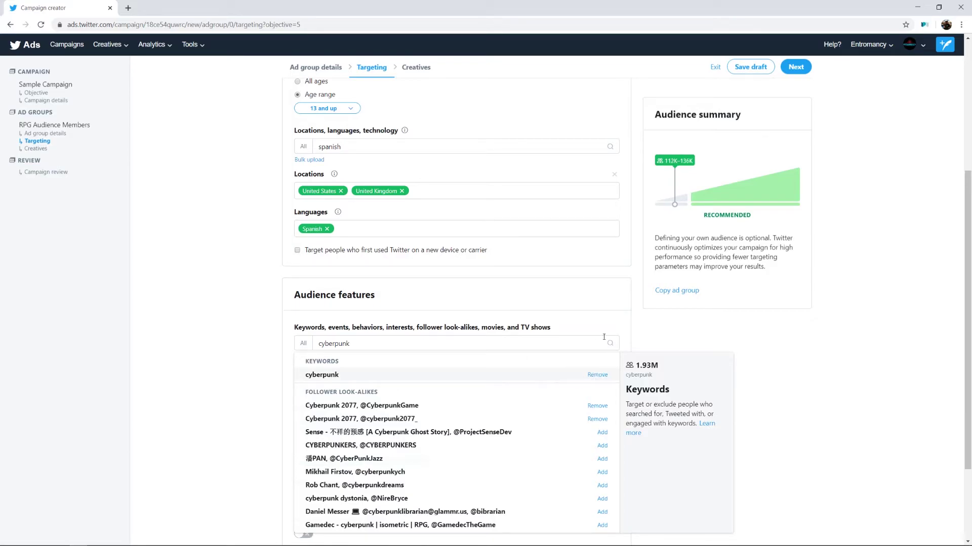
pyautogui.click(650, 326)
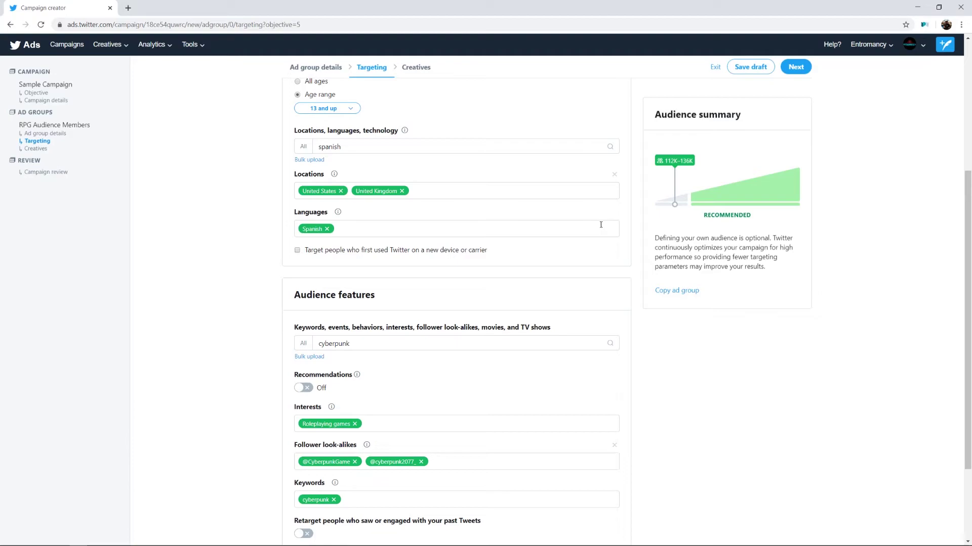
# Step: Review the chosen audience features and demographics, and continue to the creatives
pyautogui.scroll(-3, 594, 215)
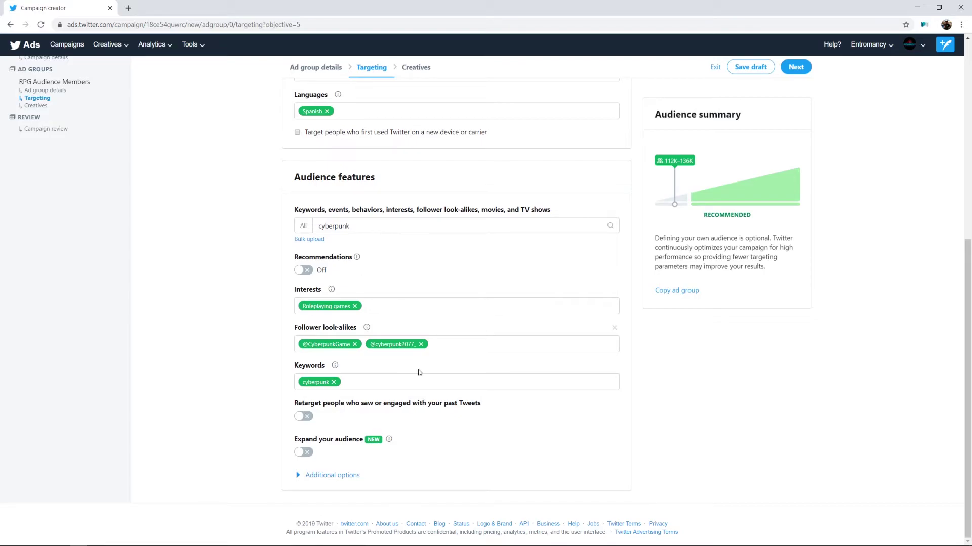
pyautogui.scroll(1, 389, 351)
pyautogui.scroll(5, 388, 352)
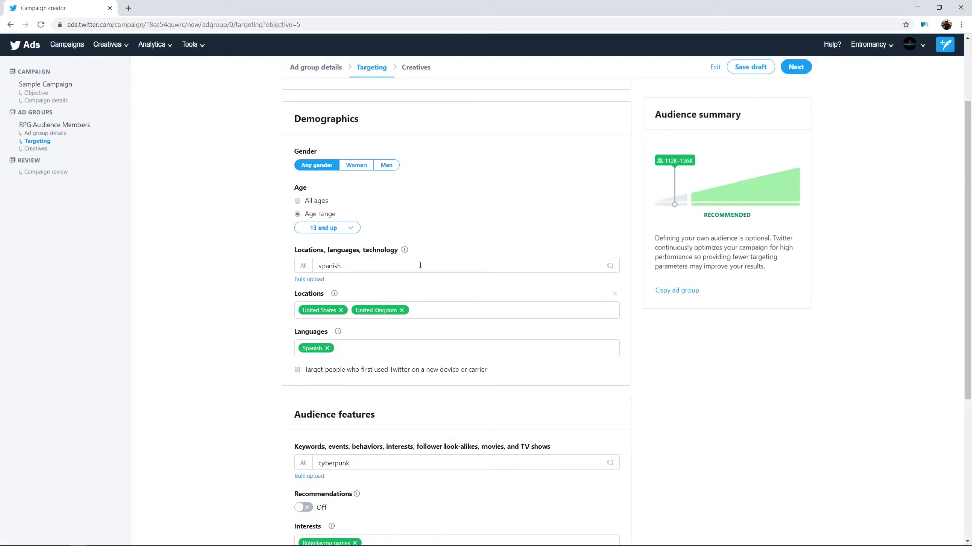
pyautogui.click(797, 71)
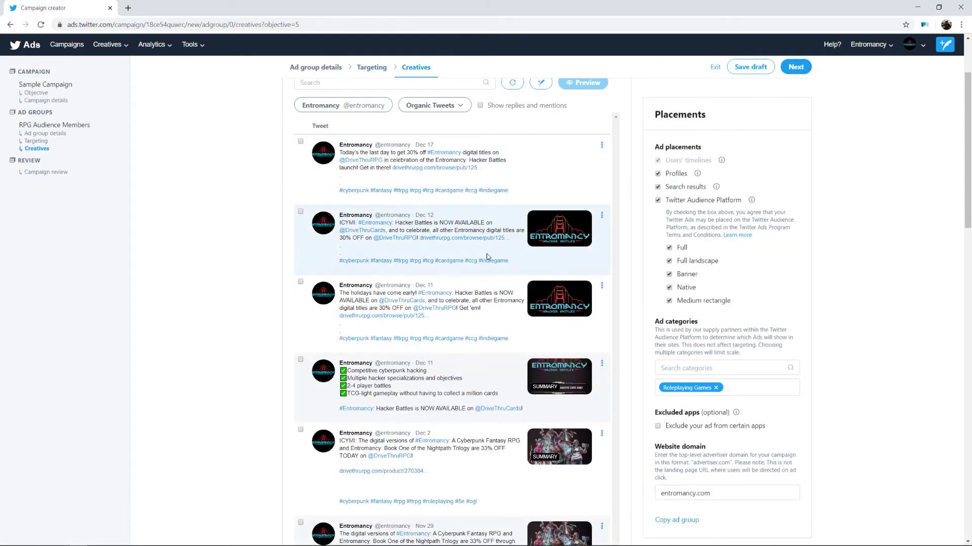
# Step: Select the Dec 12 "Hacker Battles is NOW AVAILABLE" Tweet as the creative and check the available Tweet types
pyautogui.scroll(2, 487, 256)
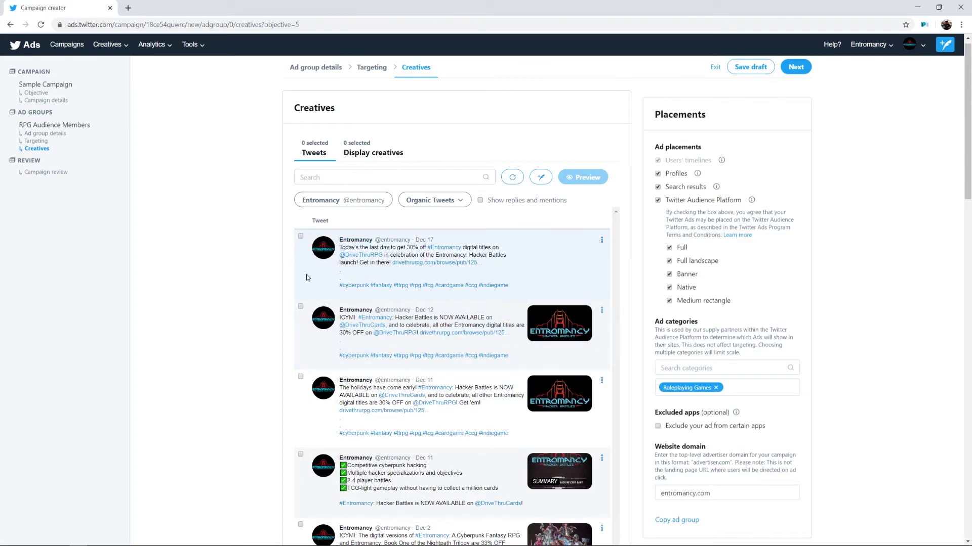
pyautogui.click(301, 307)
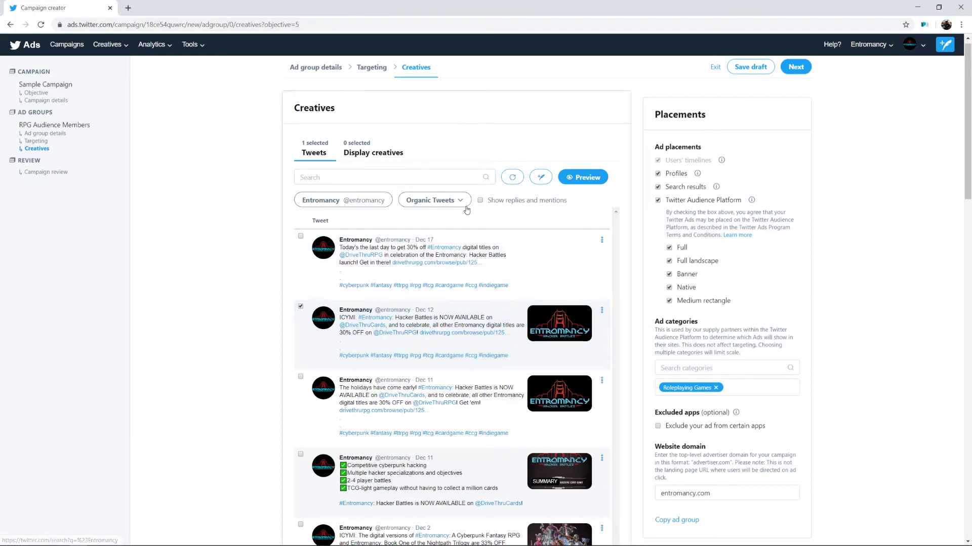
pyautogui.click(435, 200)
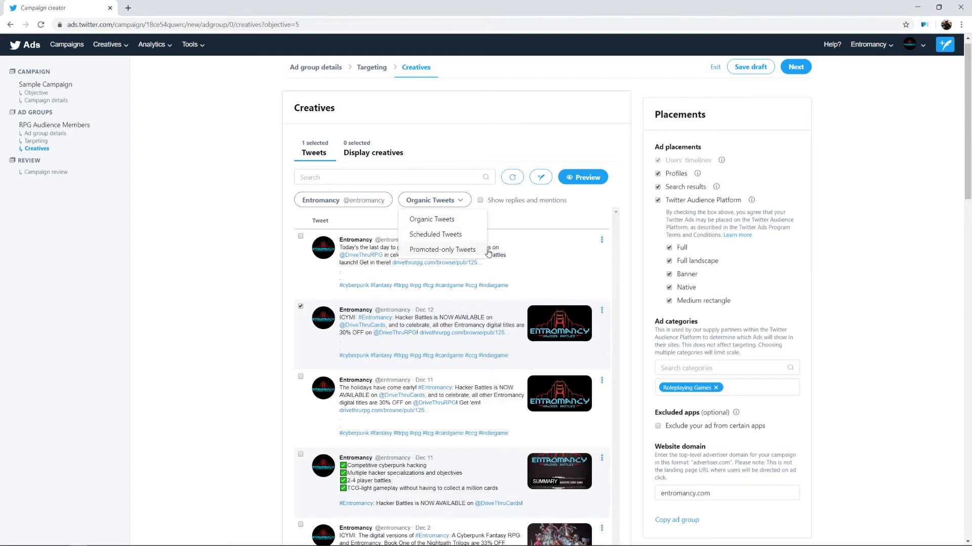
pyautogui.click(233, 268)
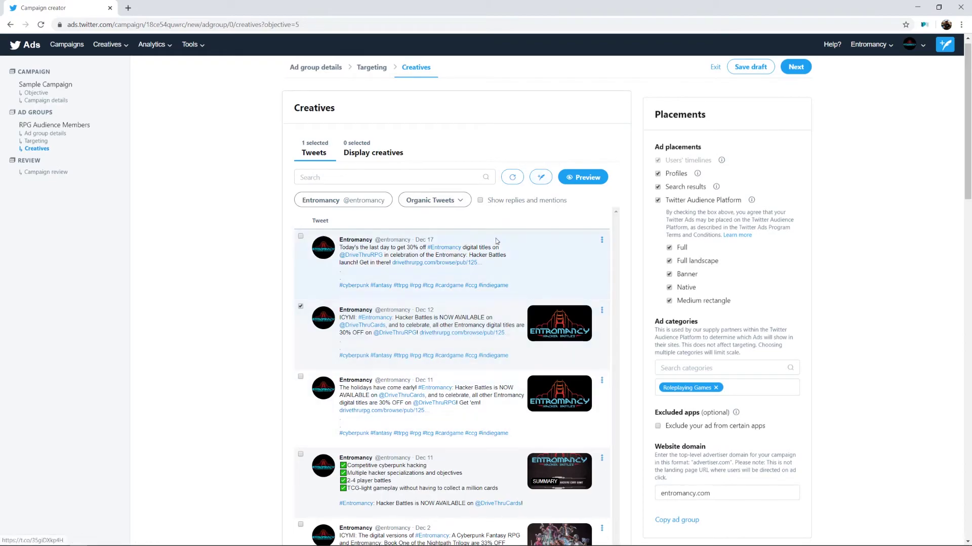
# Step: Open the Tweet composer and write the promoted-only Tweet text "Buy my games!"
pyautogui.click(545, 183)
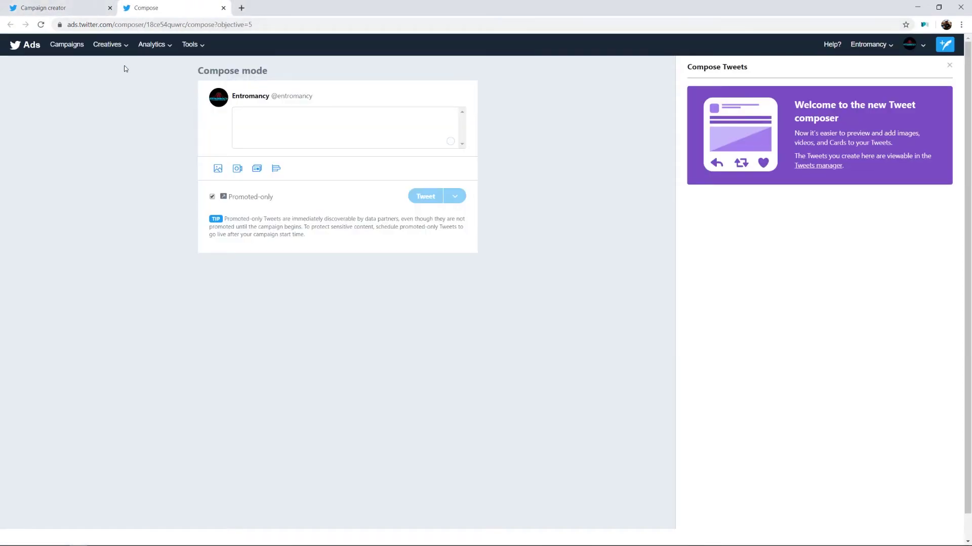
pyautogui.click(278, 130)
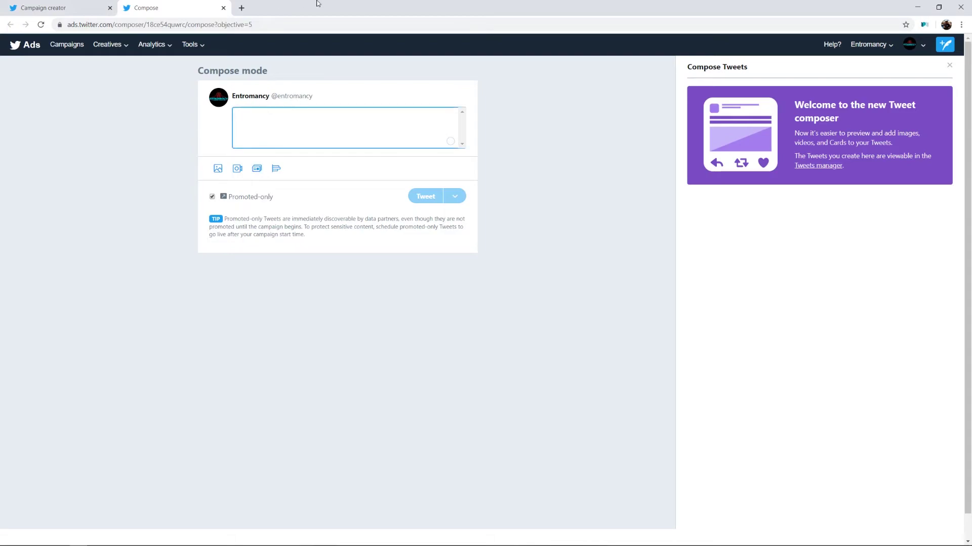
pyautogui.write('Buy my games!')
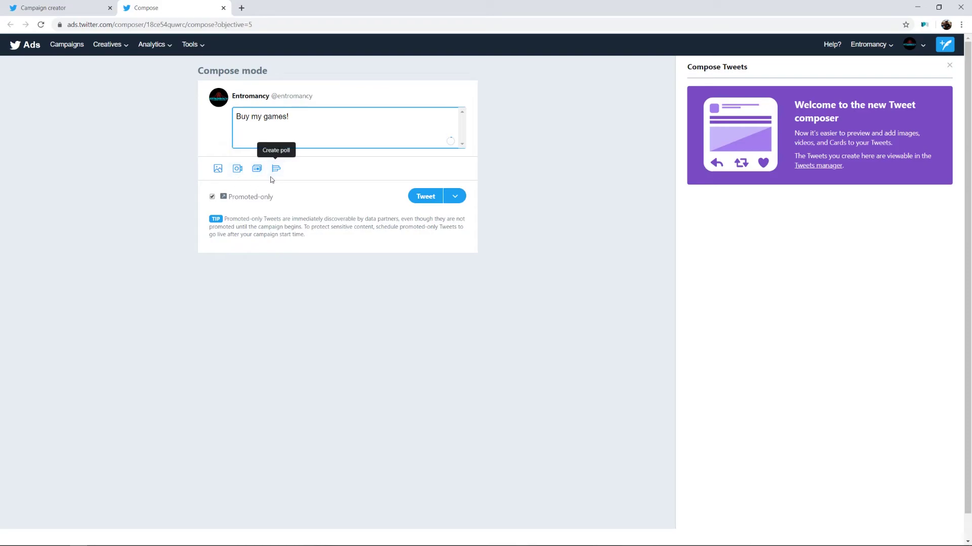
# Step: Return to the campaign creator and view the Tweet type choices for the creatives, keeping Organic Tweets
pyautogui.click(77, 3)
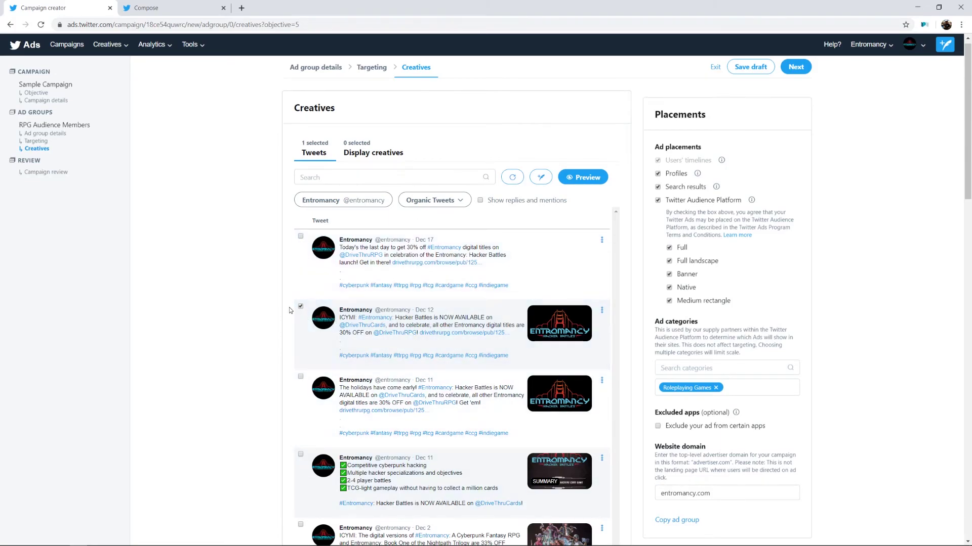
pyautogui.click(440, 201)
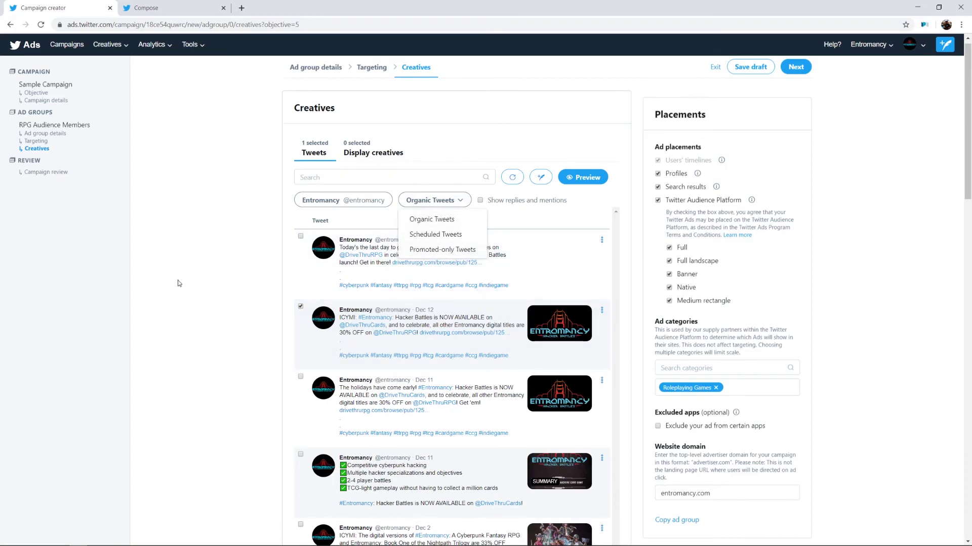
pyautogui.click(154, 277)
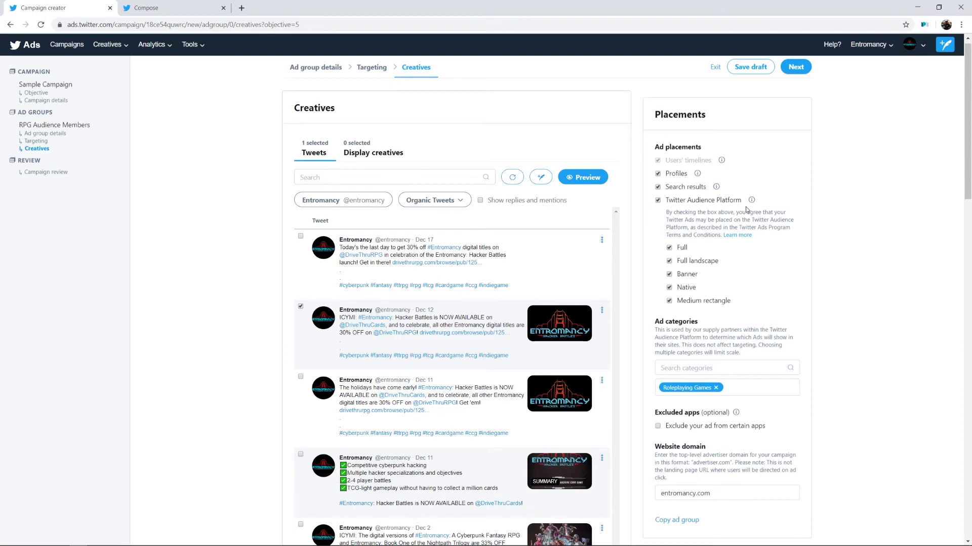
# Step: Examine the ad placements, the Roleplaying Games ad category and the website domain setting
pyautogui.scroll(-1, 738, 269)
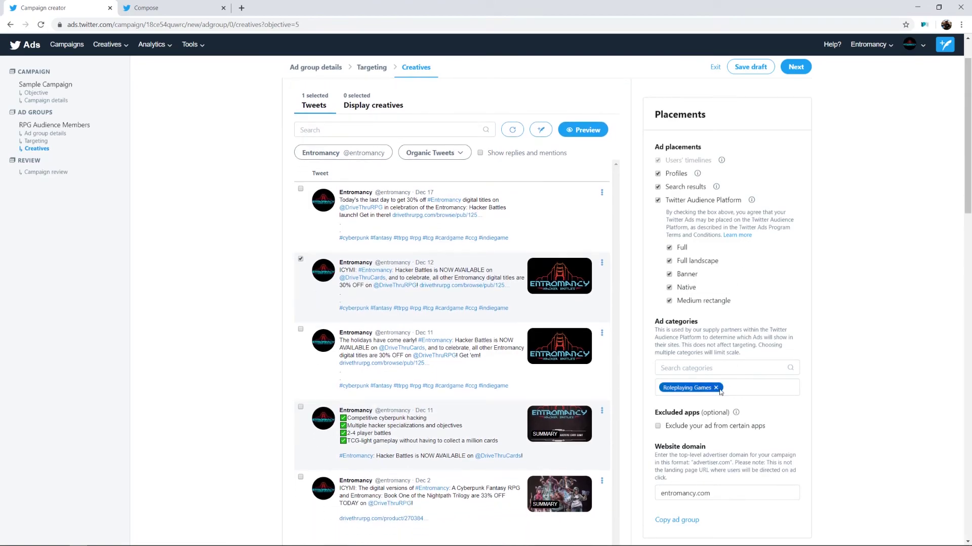
pyautogui.scroll(-3, 814, 266)
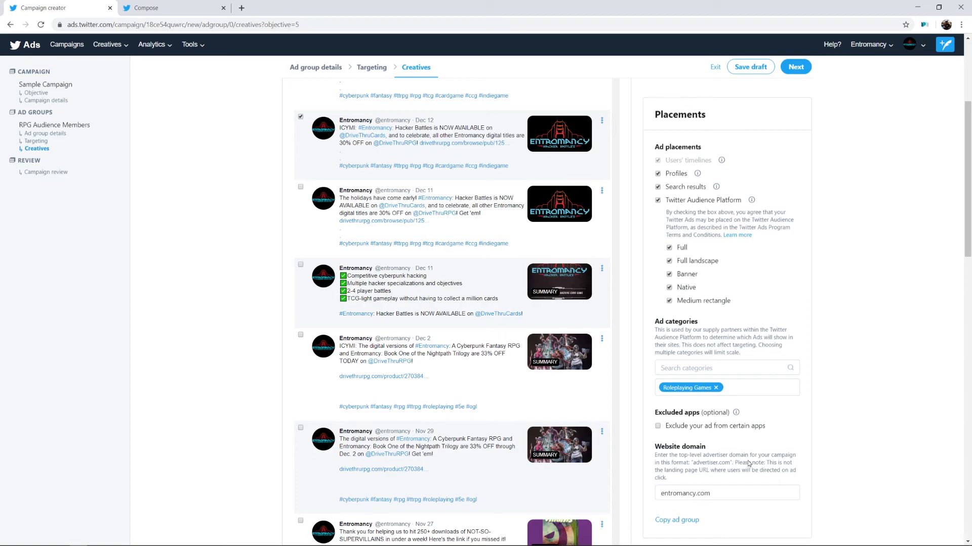
pyautogui.click(688, 492)
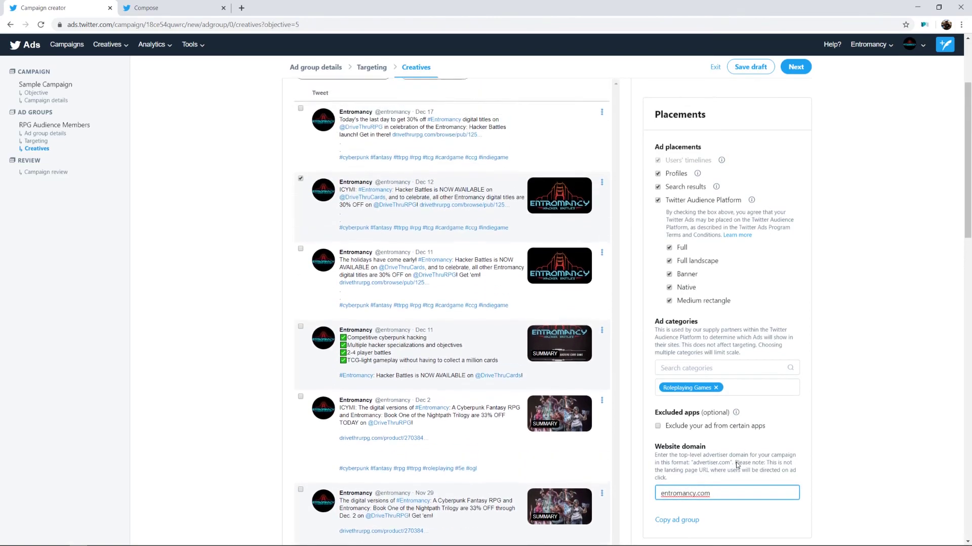
# Step: Continue to the campaign review and check the campaign details and the ad group summary
pyautogui.click(796, 70)
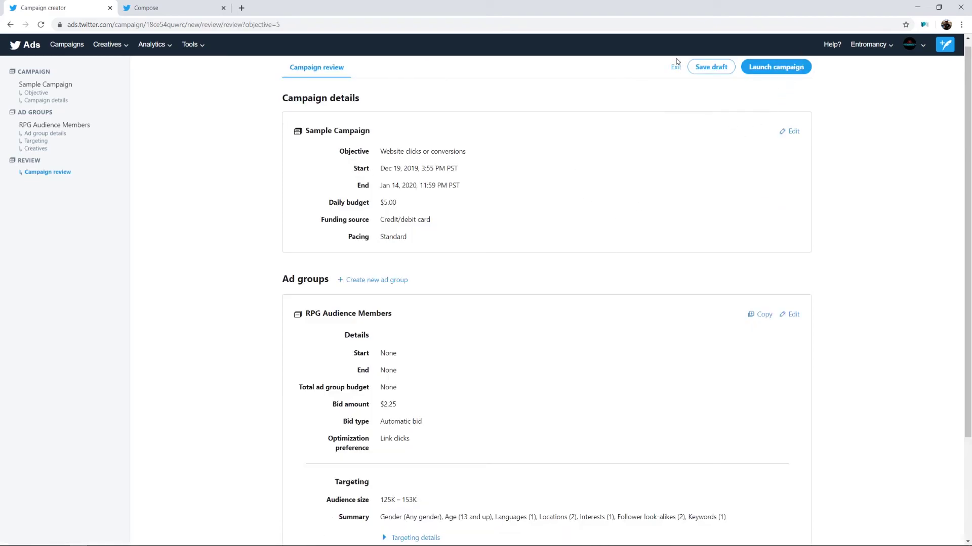
pyautogui.scroll(-3, 501, 152)
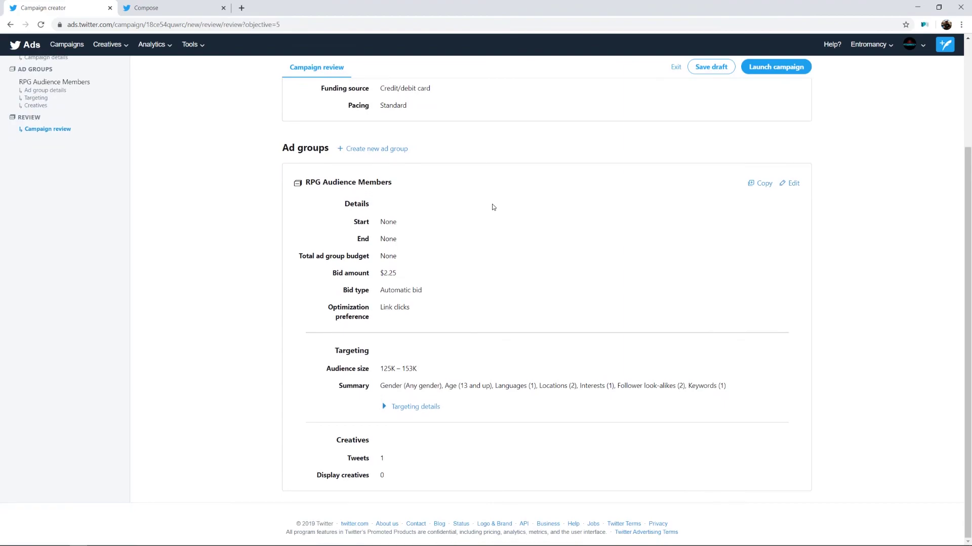
pyautogui.scroll(3, 418, 470)
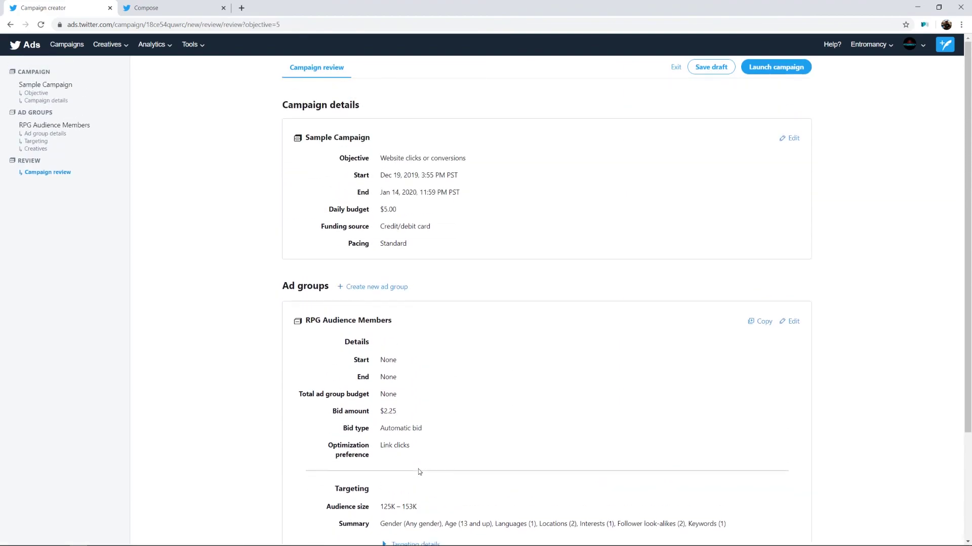